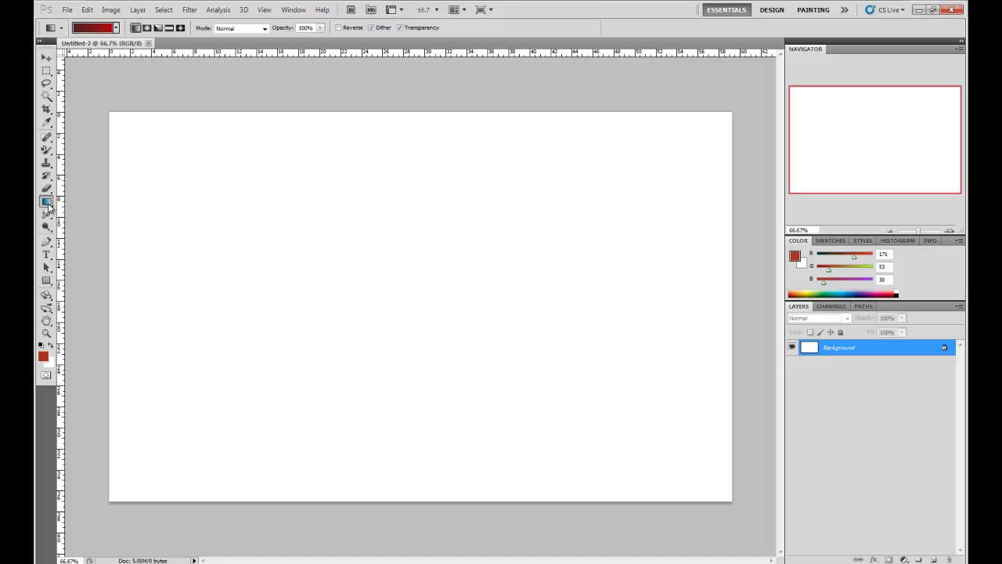
# Fill the canvas with a top-to-bottom gradient from bright red to dark maroon.
pyautogui.moveTo(427, 426); pyautogui.dragTo(427, 501)
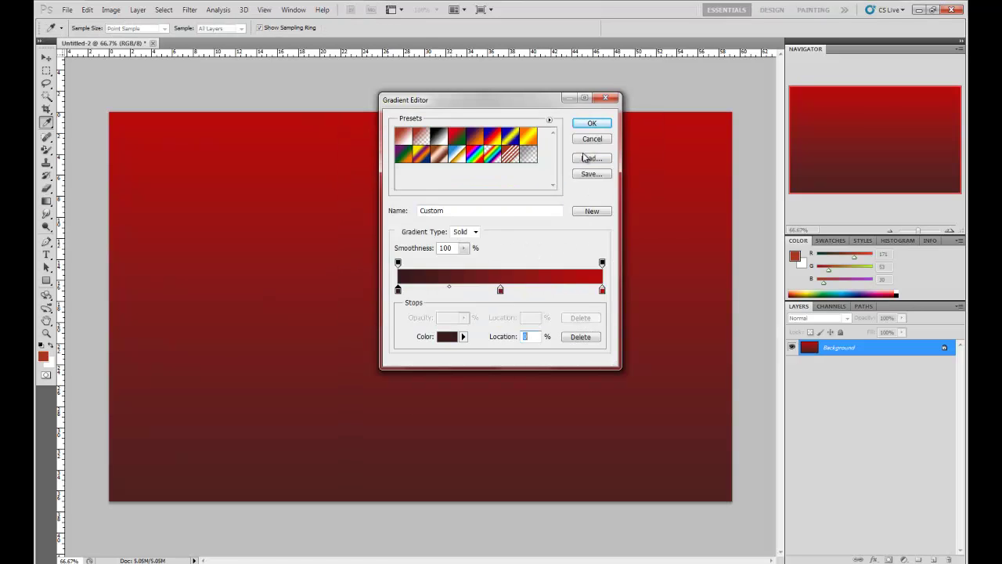
pyautogui.click(492, 190)
pyautogui.click(613, 143)
pyautogui.click(597, 127)
pyautogui.moveTo(402, 113); pyautogui.dragTo(403, 501)
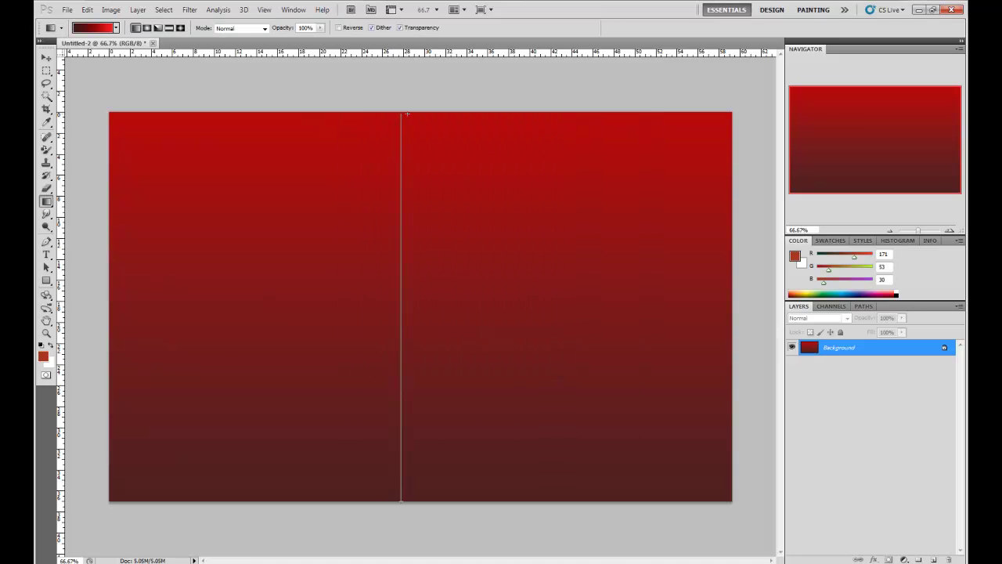
# Start a white text layer on the canvas at a large 200 pt size.
pyautogui.press('t')
pyautogui.click(321, 274)
pyautogui.click(278, 27)
pyautogui.click(266, 221)
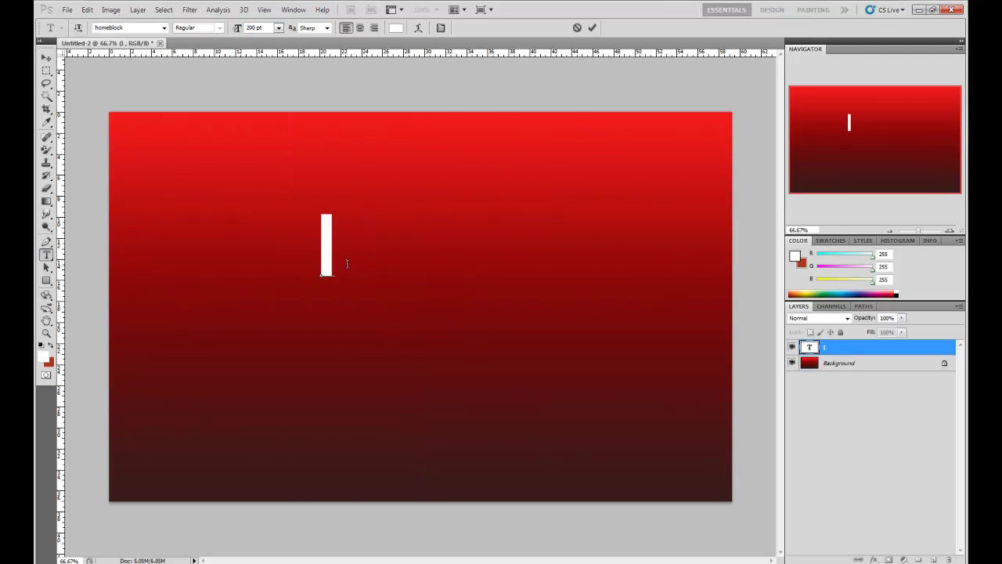
# Type the phrase 'HAVE' and 'A CLUE WHAT TO DESIGN' on new lines.
pyautogui.write(' HAVE N')
pyautogui.press('Return')
pyautogui.write('A CLUE')
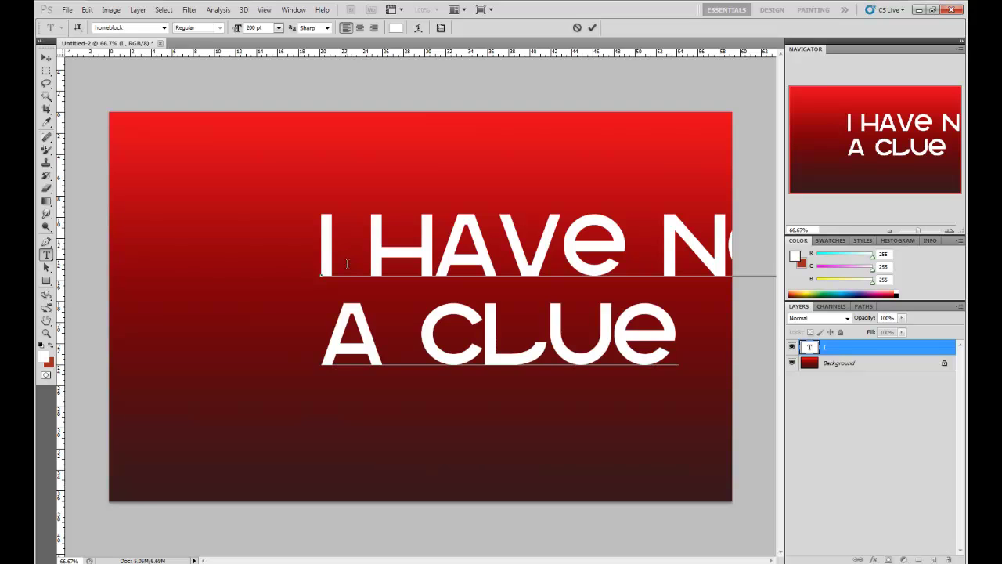
pyautogui.write(' WHAT TO DESIGN')
pyautogui.hotkey('ctrl', 'a')
# Scale the text down to about 135 pt, move it up-left, and delete the words after 'I'.
pyautogui.hotkey('ctrl', 't')
pyautogui.moveTo(368, 245)
pyautogui.mouseDown()
pyautogui.moveTo(286, 270)
pyautogui.moveTo(198, 219)
pyautogui.mouseUp()
pyautogui.press('Return')
pyautogui.press('t')
pyautogui.moveTo(376, 329); pyautogui.dragTo(184, 200)
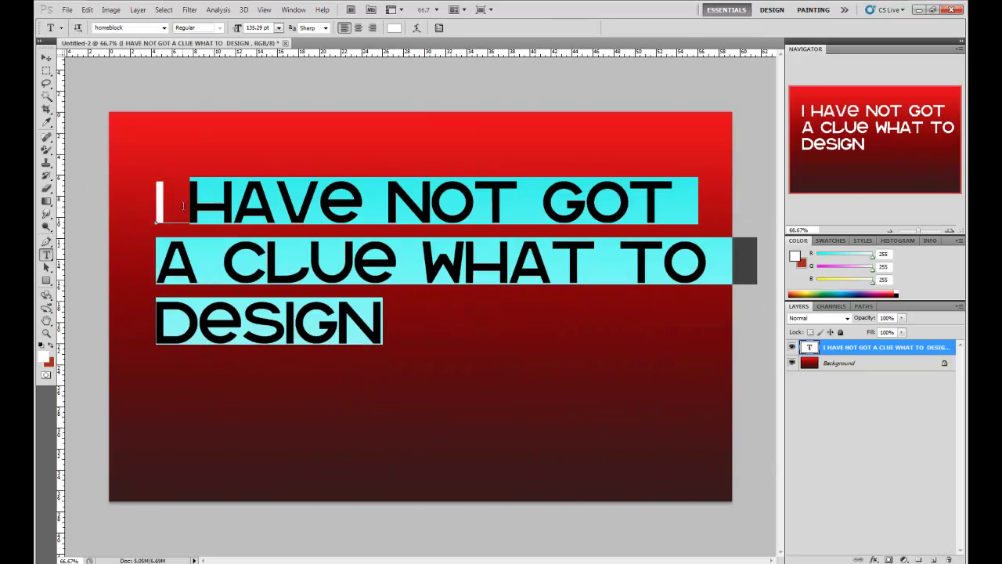
pyautogui.press('BackSpace')
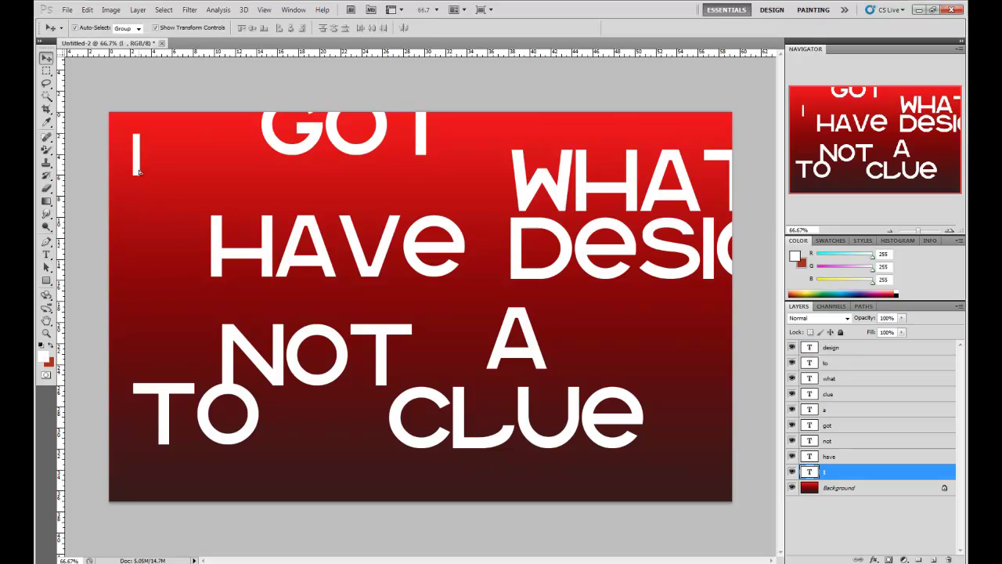
# Set 'have' in a script font and place it beside the 'I'.
pyautogui.hotkey('ctrl', 'a')
pyautogui.click(164, 28)
pyautogui.click(145, 28)
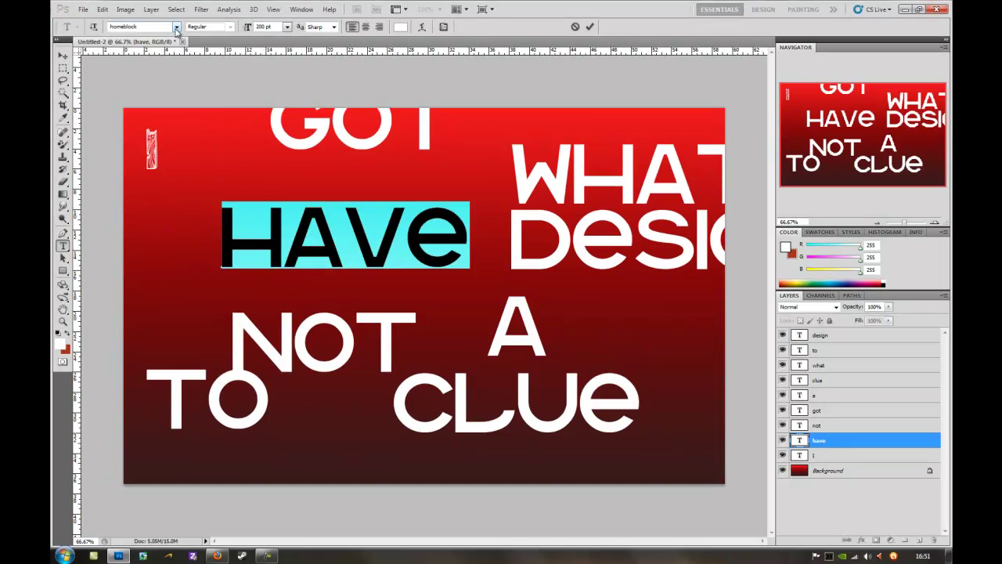
pyautogui.press('Down')
pyautogui.click(63, 56)
pyautogui.moveTo(195, 211)
pyautogui.mouseDown()
pyautogui.moveTo(197, 155)
pyautogui.moveTo(335, 213)
pyautogui.mouseUp()
# Rotate 'NOT' to run vertically beside 'have' in the Insight Issue New font.
pyautogui.moveTo(321, 340); pyautogui.dragTo(327, 282)
pyautogui.hotkey('ctrl', 't')
pyautogui.moveTo(365, 425); pyautogui.dragTo(363, 16)
pyautogui.moveTo(326, 267); pyautogui.dragTo(448, 269)
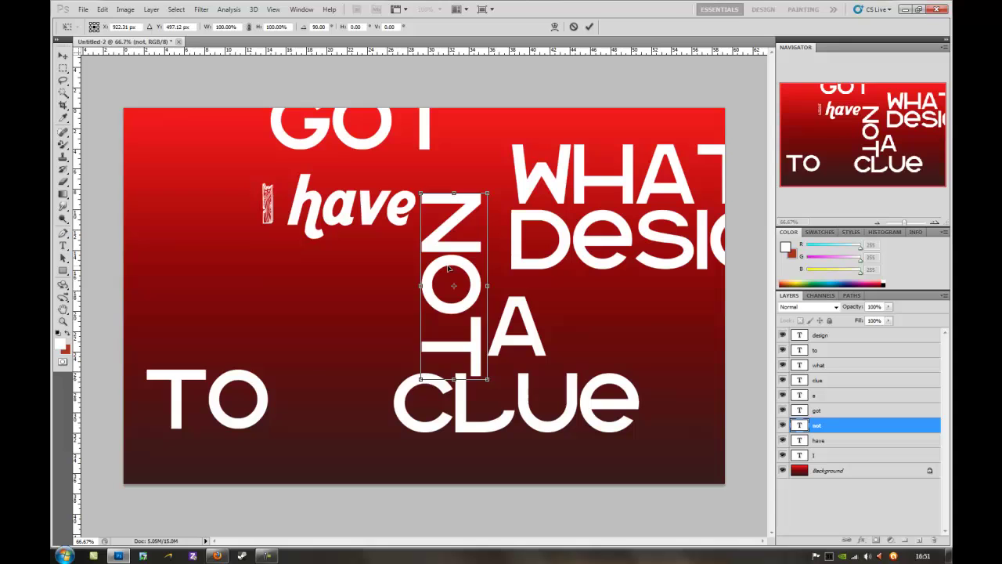
pyautogui.click(435, 317)
pyautogui.hotkey('ctrl', 'a')
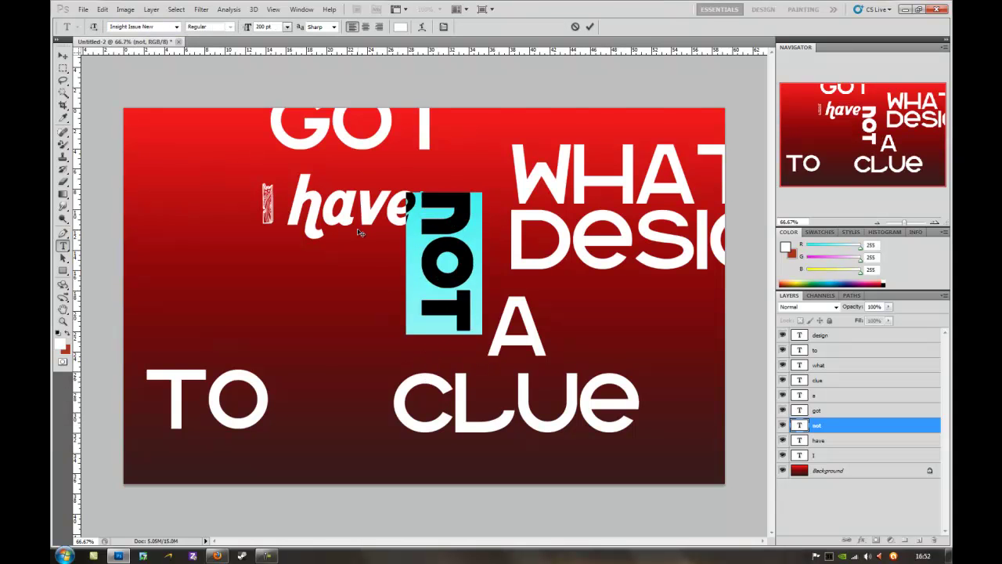
pyautogui.hotkey('ctrl', 'Return')
# Move 'GOT' left of 'A' and give it a distressed font.
pyautogui.doubleClick(799, 410)
pyautogui.click(63, 56)
pyautogui.moveTo(320, 127); pyautogui.dragTo(299, 342)
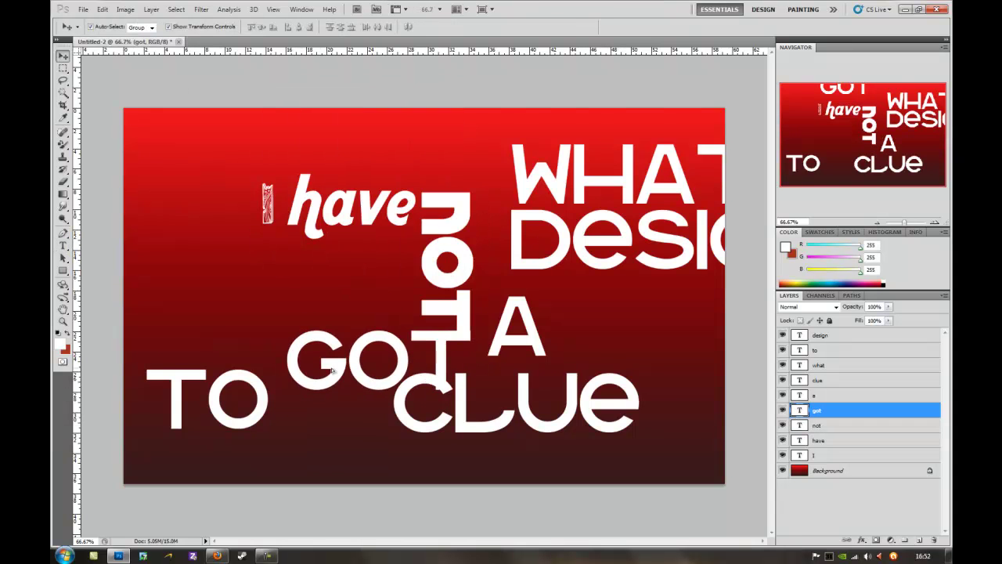
pyautogui.press('t')
pyautogui.click(299, 343)
pyautogui.hotkey('ctrl', 'a')
pyautogui.press('Down')
pyautogui.press('Down')
pyautogui.press('Down')
# Place 'A' beside 'GOT' and set 'CLUE' in a bold font next to it.
pyautogui.press('Down')
pyautogui.click(62, 56)
pyautogui.moveTo(303, 325); pyautogui.dragTo(378, 325)
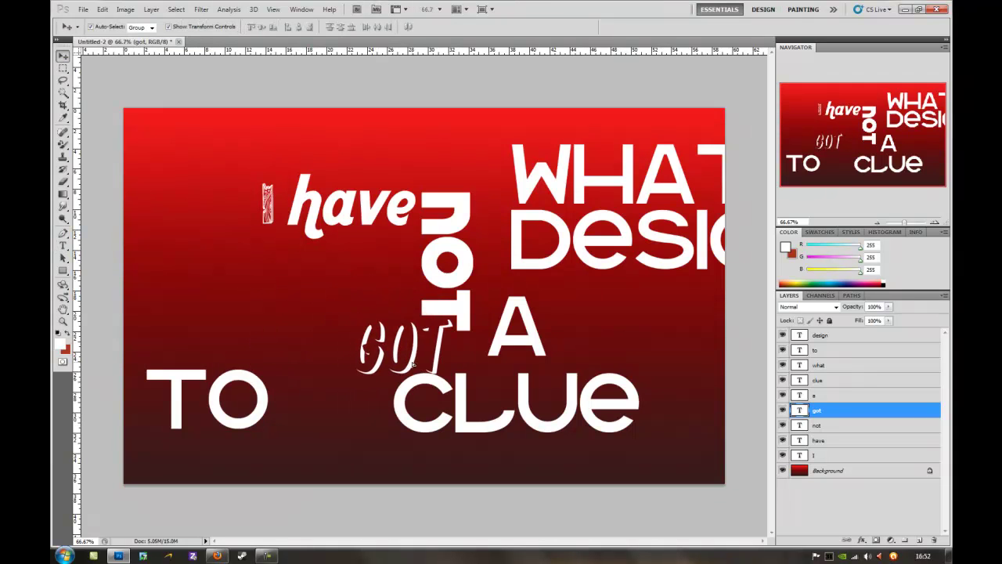
pyautogui.moveTo(517, 329); pyautogui.dragTo(483, 347)
pyautogui.moveTo(517, 403); pyautogui.dragTo(670, 318)
pyautogui.press('t')
pyautogui.click(500, 344)
pyautogui.hotkey('ctrl', 'a')
pyautogui.press('Down')
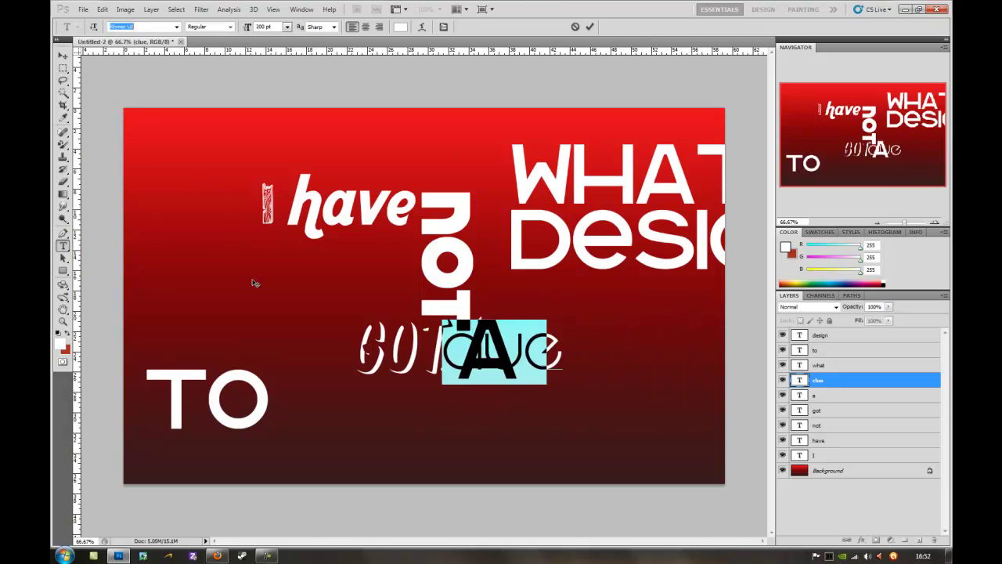
pyautogui.press('Down')
# Shrink 'CLUE' to about 58%, rotate it against 'A', and move 'WHAT' below.
pyautogui.moveTo(627, 356); pyautogui.dragTo(536, 419)
pyautogui.hotkey('ctrl', 't')
pyautogui.moveTo(615, 418); pyautogui.dragTo(498, 425)
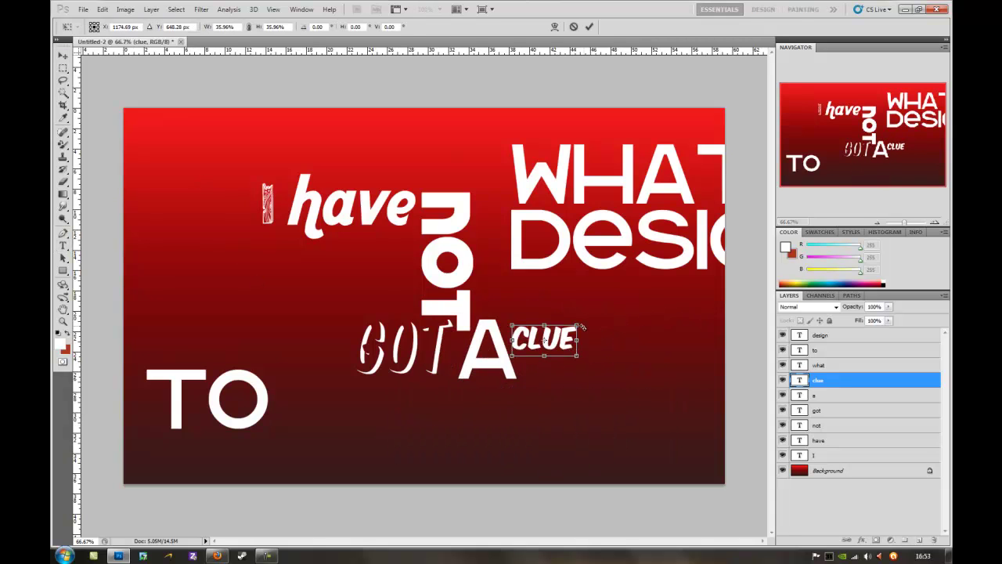
pyautogui.press('Return')
pyautogui.moveTo(571, 350); pyautogui.dragTo(548, 356)
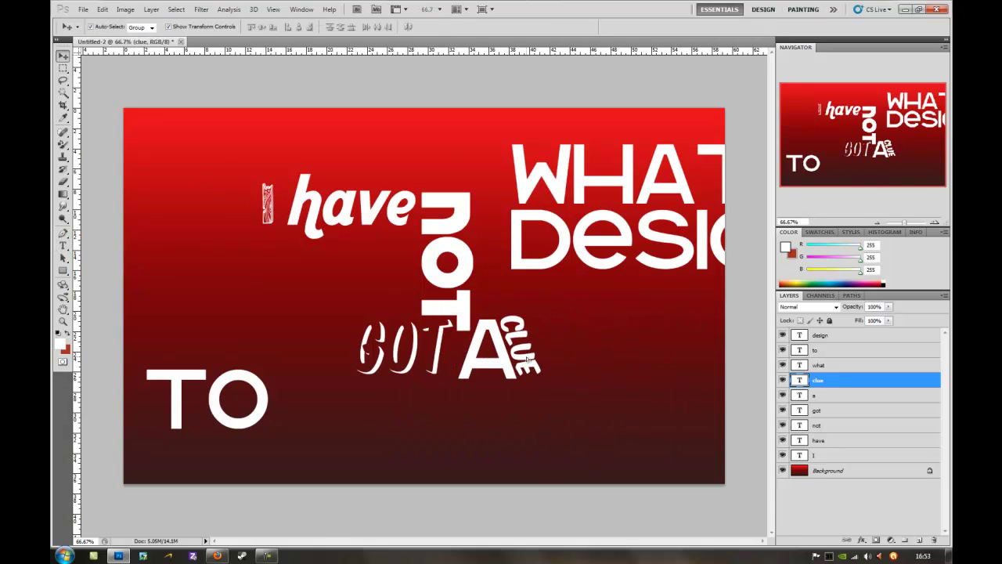
pyautogui.moveTo(563, 180)
pyautogui.mouseDown()
pyautogui.moveTo(395, 440)
pyautogui.moveTo(369, 413)
pyautogui.mouseUp()
# Set 'what' in a ragged lowercase font and move it under 'CLUE'.
pyautogui.press('t')
pyautogui.click(454, 415)
pyautogui.hotkey('ctrl', 'a')
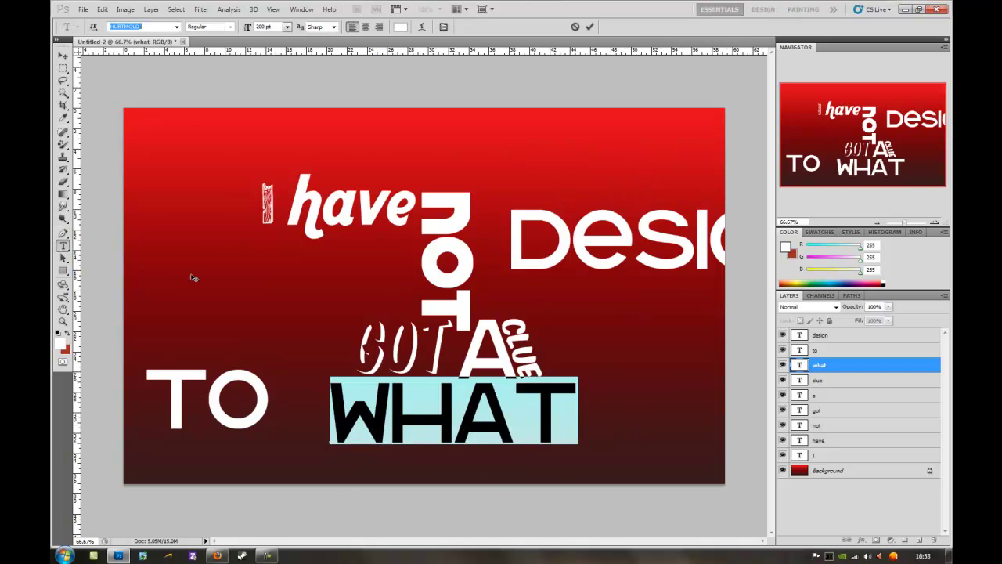
pyautogui.press('Down')
pyautogui.press('Down')
pyautogui.press('Down')
pyautogui.press('Down')
pyautogui.press('Down')
pyautogui.press('Down')
pyautogui.press('Down')
pyautogui.press('Down')
pyautogui.press('Down')
pyautogui.press('Down')
pyautogui.press('Down')
pyautogui.press('Down')
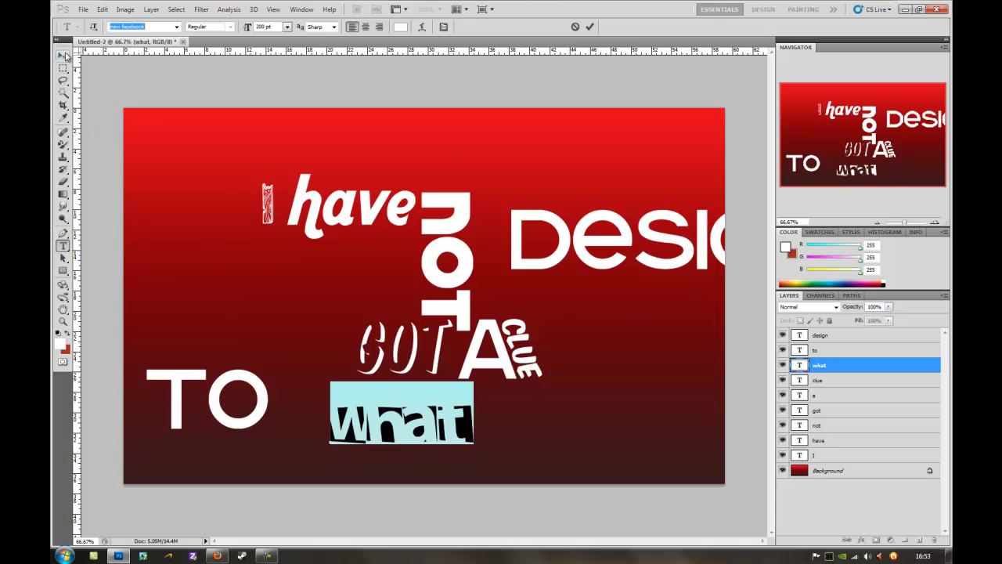
pyautogui.hotkey('ctrl', 'Return')
pyautogui.press('v')
pyautogui.moveTo(423, 417); pyautogui.dragTo(562, 398)
# Rotate 'TO' vertically at the end of 'what' and place 'DESIGN' underneath.
pyautogui.moveTo(234, 396); pyautogui.dragTo(650, 340)
pyautogui.hotkey('ctrl', 't')
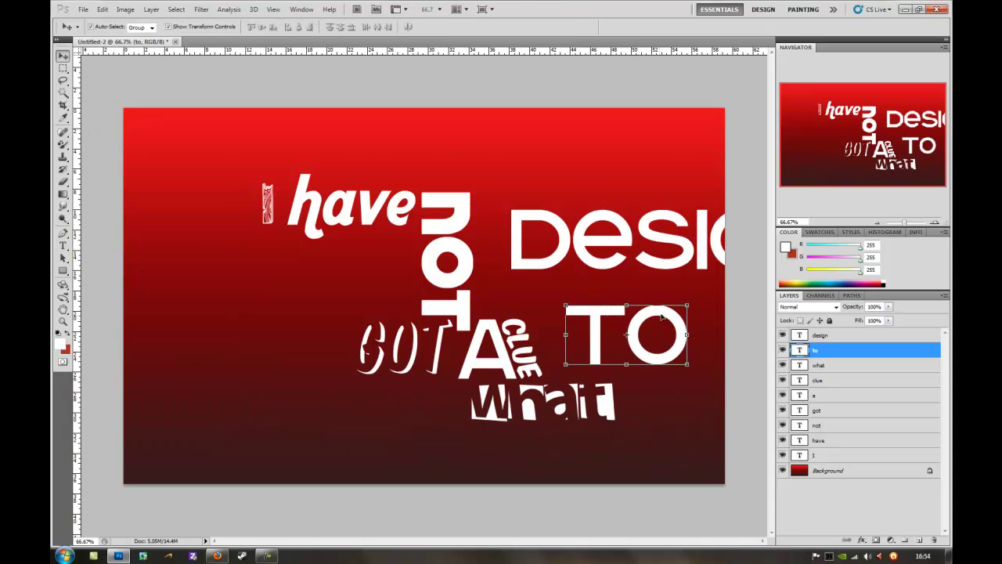
pyautogui.moveTo(705, 305); pyautogui.dragTo(668, 427)
pyautogui.press('Return')
pyautogui.moveTo(636, 350); pyautogui.dragTo(652, 444)
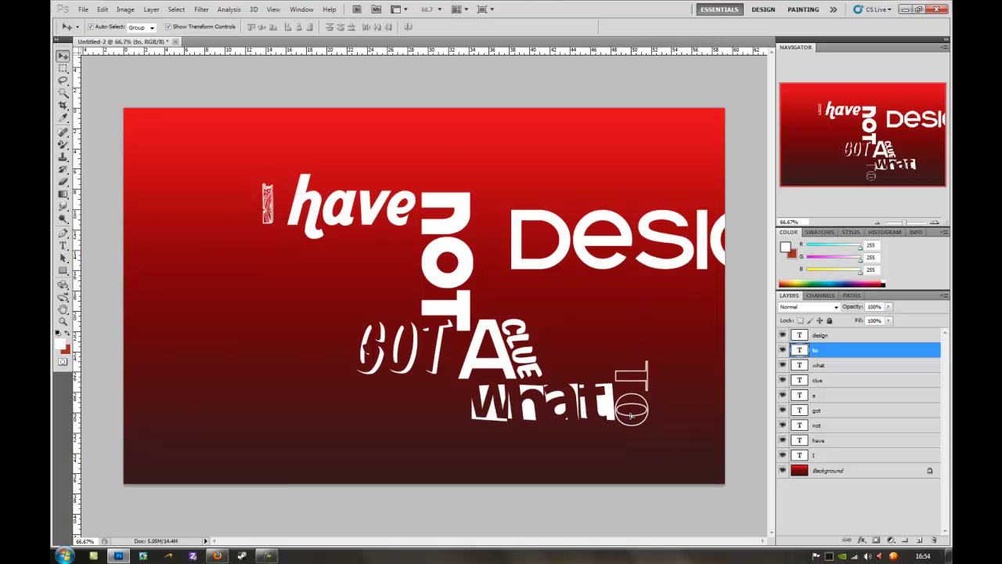
pyautogui.moveTo(643, 263); pyautogui.dragTo(526, 446)
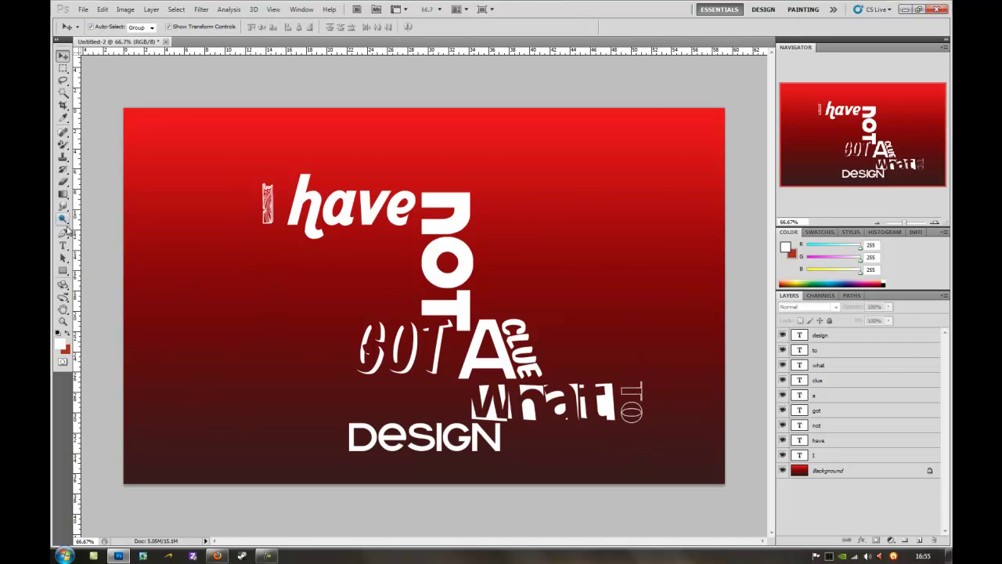
# Colour the 'I' text orange.
pyautogui.doubleClick(798, 455)
pyautogui.click(399, 27)
pyautogui.click(510, 265)
pyautogui.click(462, 167)
pyautogui.click(604, 134)
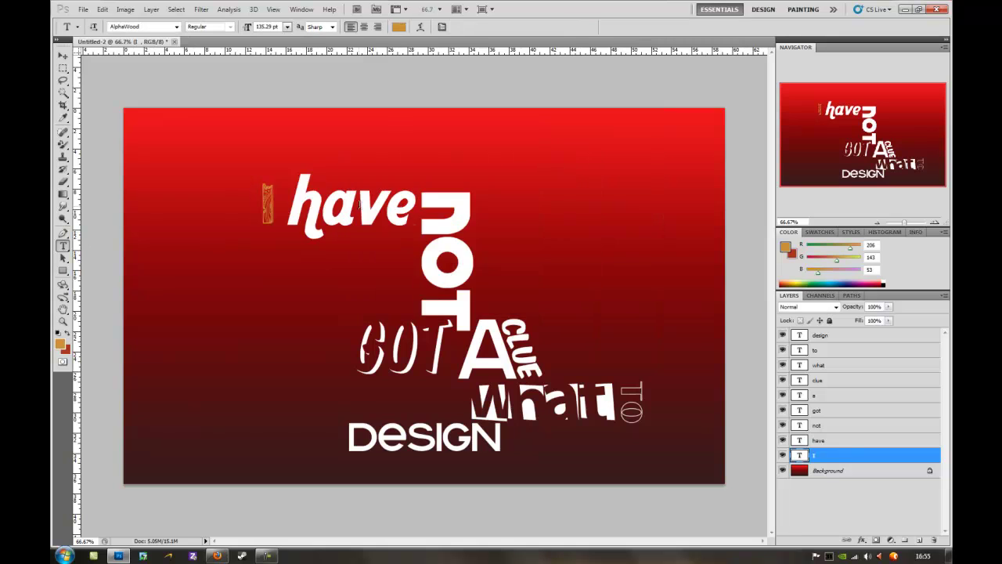
# Colour 'have' black and 'not' light blue.
pyautogui.doubleClick(798, 440)
pyautogui.click(399, 26)
pyautogui.click(363, 281)
pyautogui.click(609, 138)
pyautogui.doubleClick(798, 425)
pyautogui.click(399, 27)
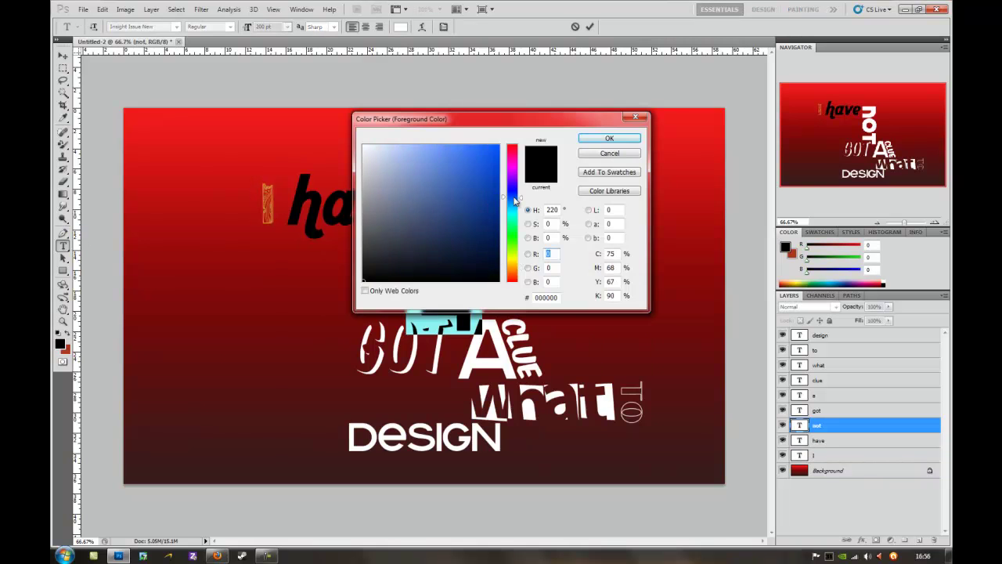
pyautogui.click(409, 159)
pyautogui.click(609, 137)
# Change the font and colour of the 'A' text to dark green.
pyautogui.click(495, 354)
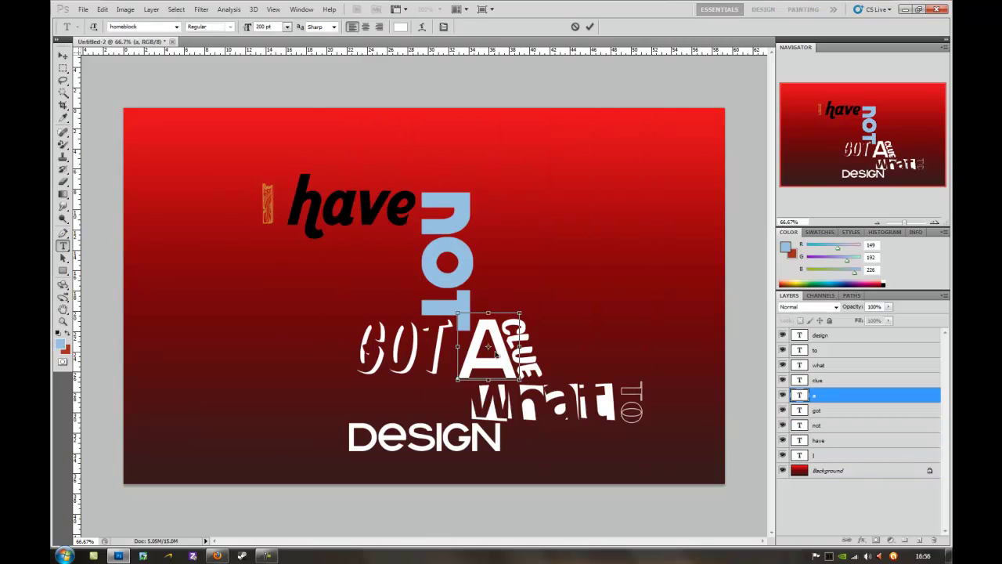
pyautogui.click(176, 26)
pyautogui.click(398, 26)
pyautogui.click(407, 161)
pyautogui.click(609, 138)
pyautogui.click(798, 380)
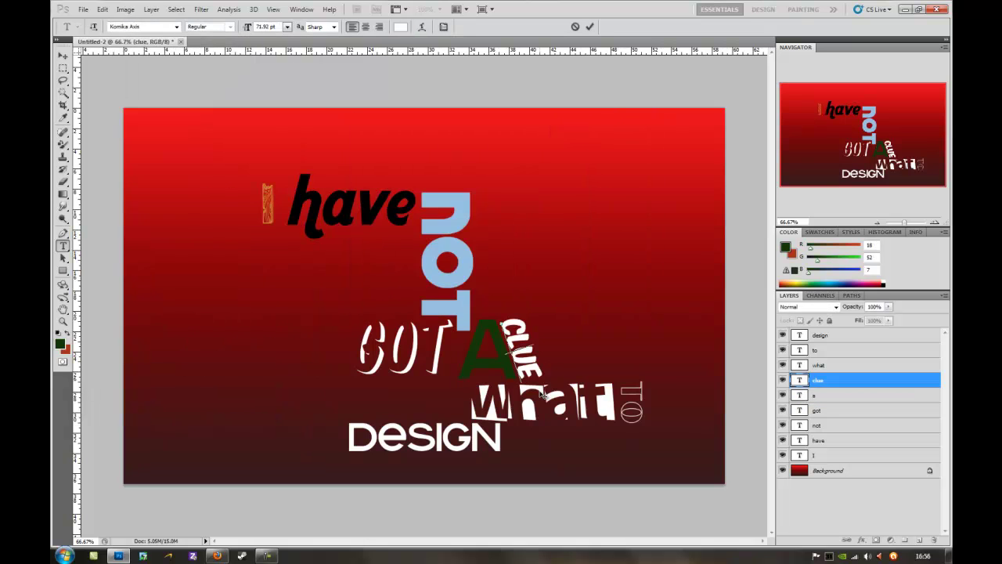
# Change the 'clue' text colour to red.
pyautogui.click(176, 26)
pyautogui.click(399, 27)
pyautogui.click(521, 297)
pyautogui.click(490, 188)
pyautogui.click(609, 137)
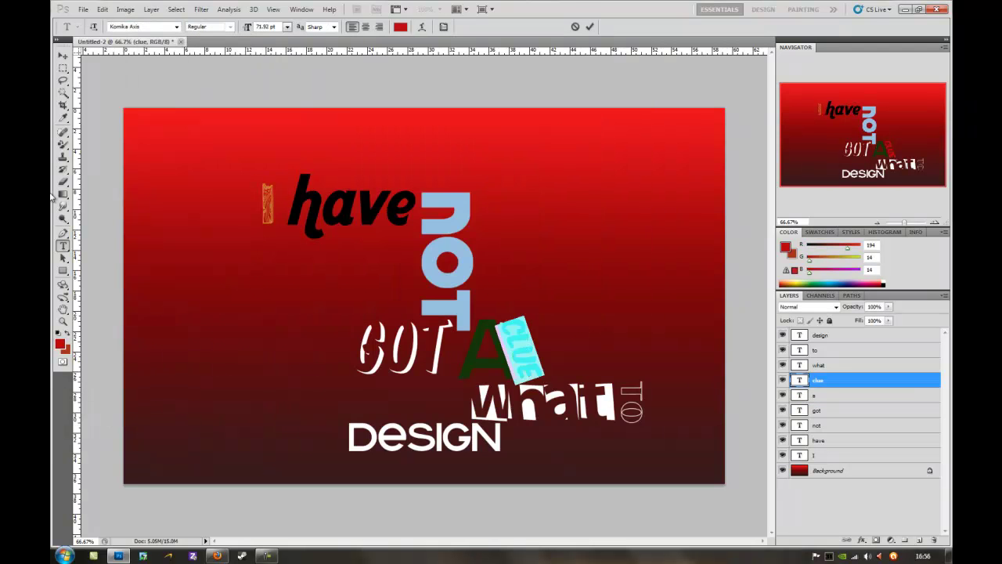
# Set 'A' in homeblock at 200 pt in yellow-green, and turn 'not' white.
pyautogui.click(814, 395)
pyautogui.click(176, 27)
pyautogui.click(400, 26)
pyautogui.click(493, 166)
pyautogui.click(609, 138)
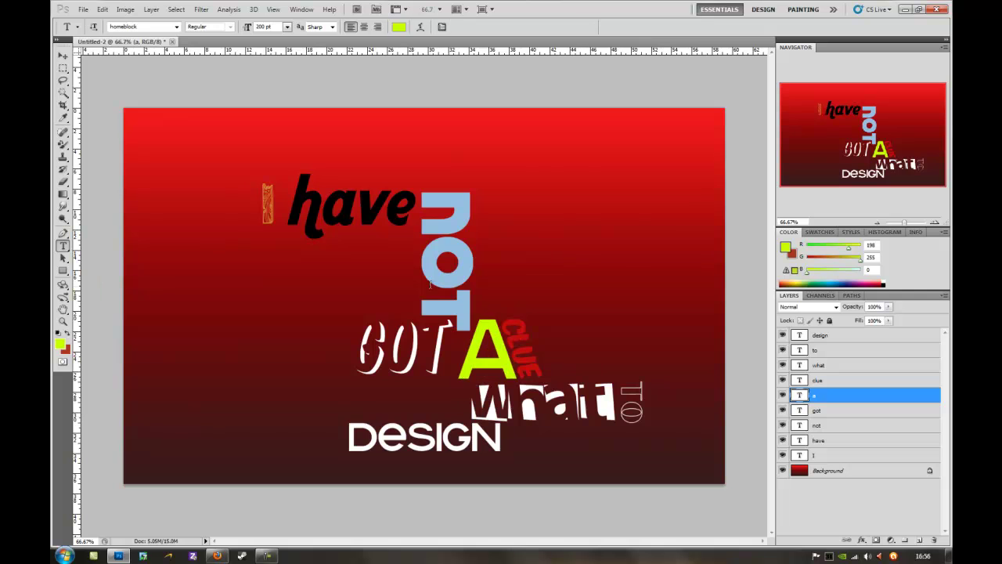
pyautogui.click(814, 425)
# Edit the 'I', 'GOT', 'A' and 'TO' text layers in turn.
pyautogui.doubleClick(446, 258)
pyautogui.doubleClick(267, 204)
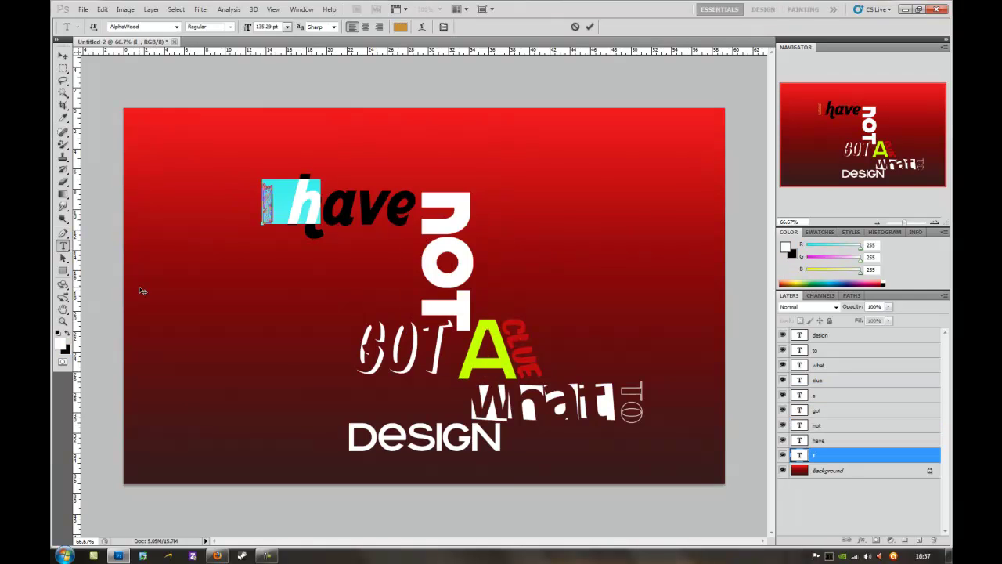
pyautogui.click(437, 353)
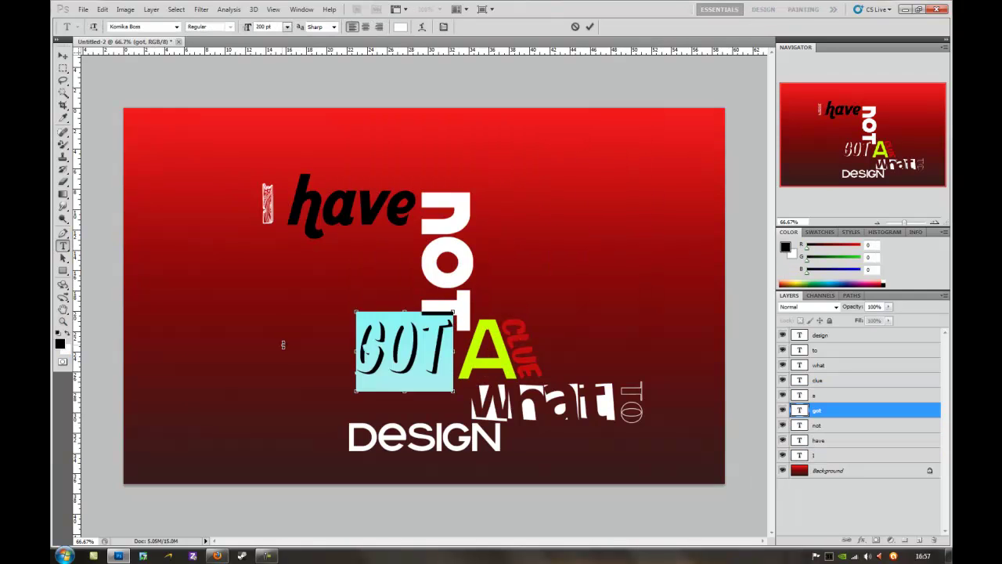
pyautogui.doubleClick(521, 344)
pyautogui.doubleClick(485, 349)
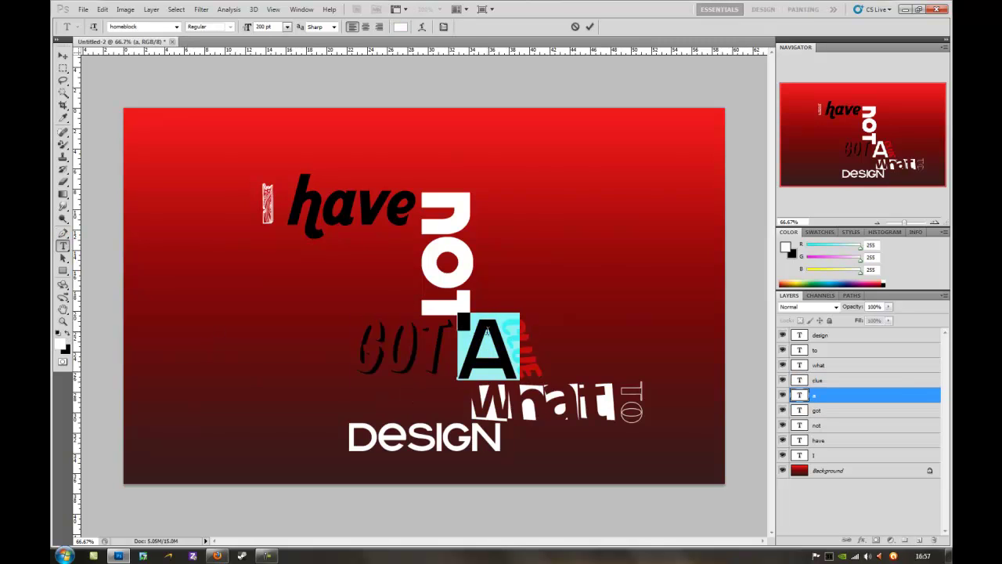
pyautogui.doubleClick(540, 330)
pyautogui.click(548, 403)
pyautogui.doubleClick(630, 402)
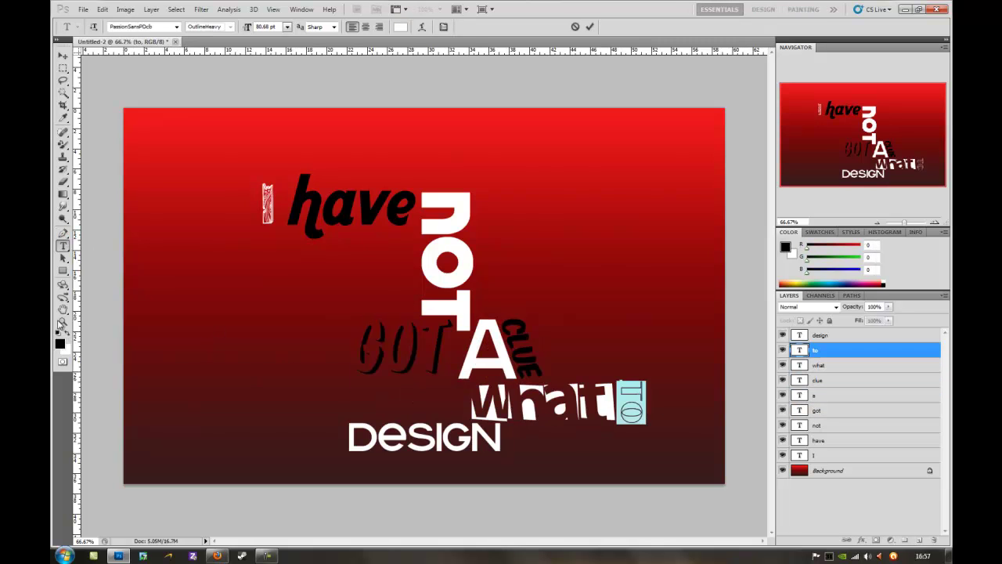
pyautogui.click(63, 233)
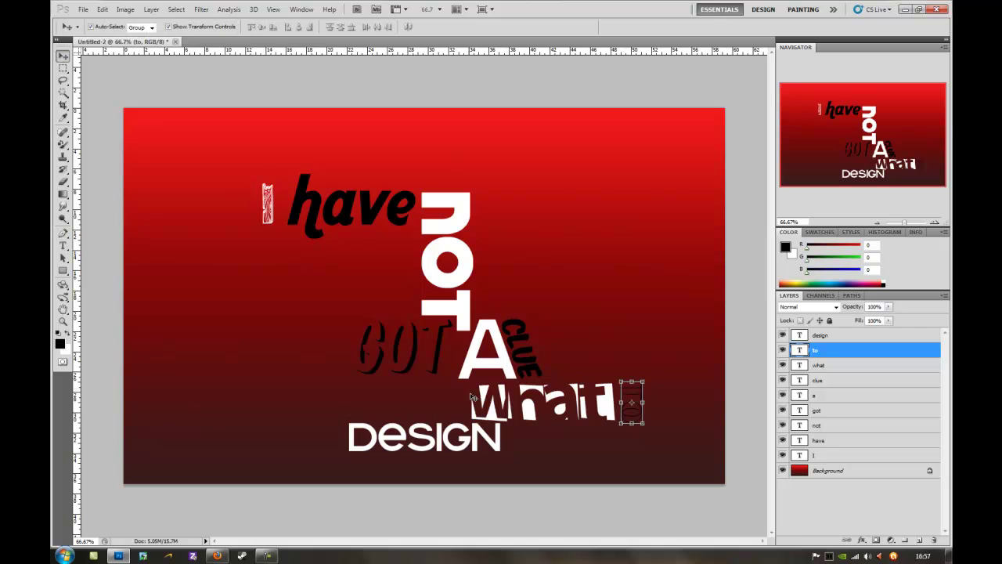
# Shift all the text layers together up and to the left.
pyautogui.keyDown('shift'); pyautogui.click(871, 455); pyautogui.keyUp('shift')
pyautogui.moveTo(485, 352); pyautogui.dragTo(359, 293)
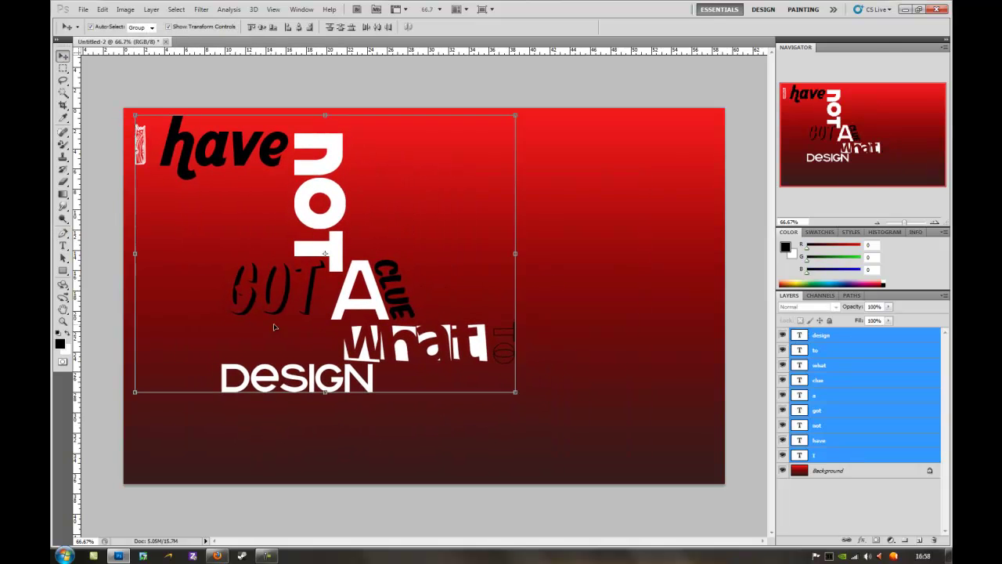
pyautogui.click(84, 193)
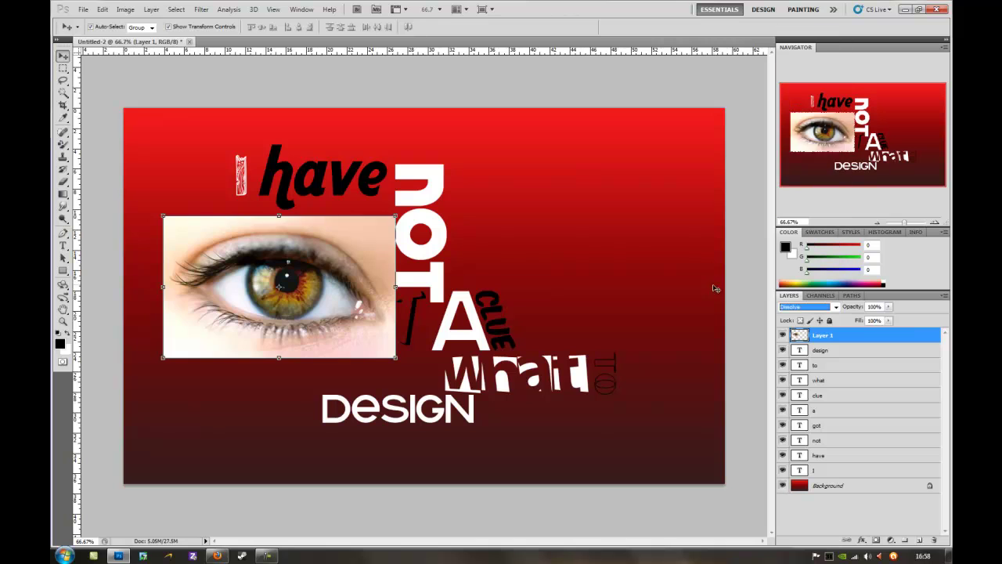
# Blend the eye photo with Multiply, shrink and rotate it, and place it behind 'I'.
pyautogui.press('Down')
pyautogui.press('Down')
pyautogui.hotkey('ctrl', 't')
pyautogui.moveTo(396, 359); pyautogui.dragTo(272, 289)
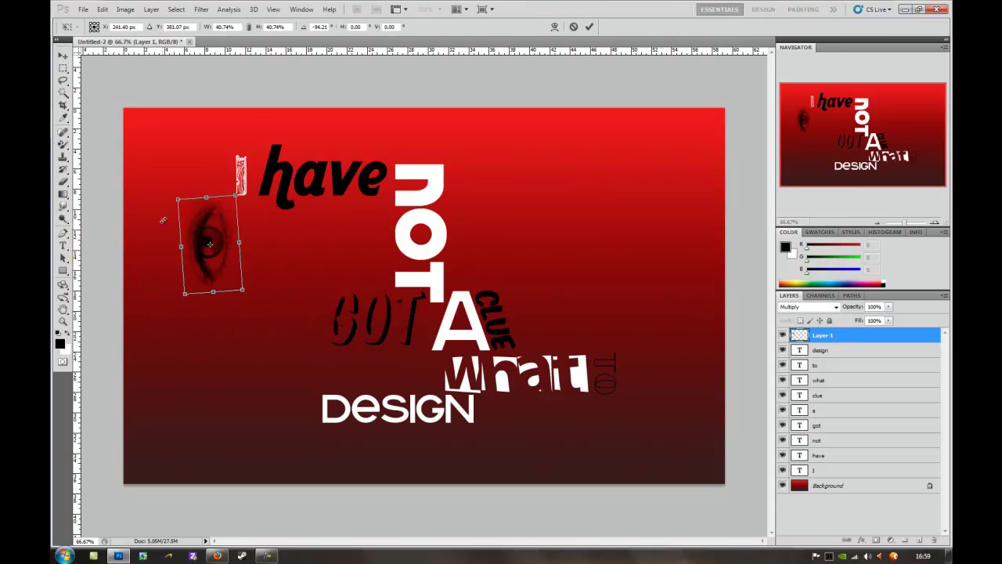
pyautogui.moveTo(200, 273); pyautogui.dragTo(225, 202)
pyautogui.moveTo(851, 451); pyautogui.dragTo(851, 478)
pyautogui.hotkey('ctrl', 't')
pyautogui.moveTo(241, 179); pyautogui.dragTo(233, 179)
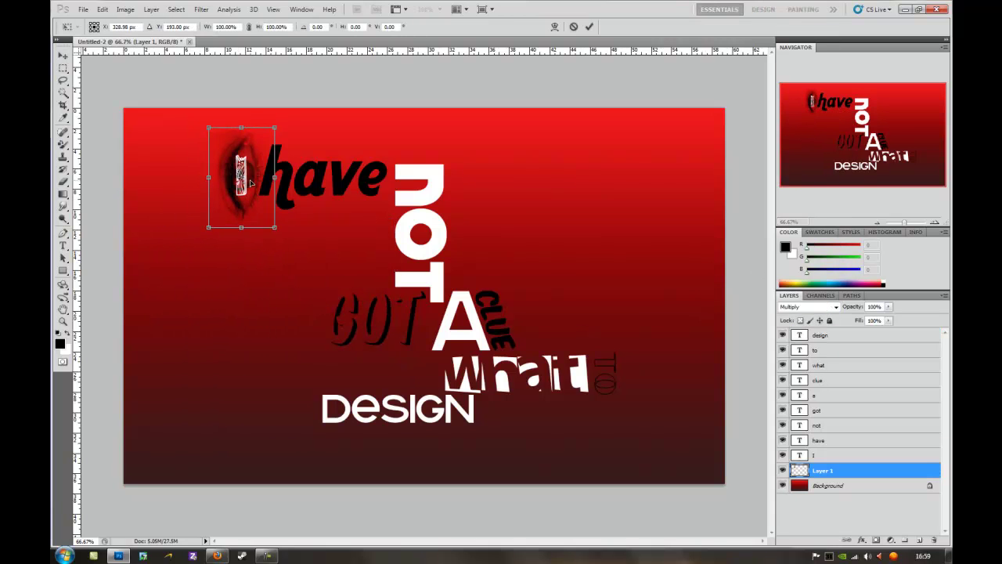
pyautogui.click(822, 455)
# Zoom in around the eye and choose a 9 px brush.
pyautogui.hotkey('ctrl', '+')
pyautogui.hotkey('ctrl', '+')
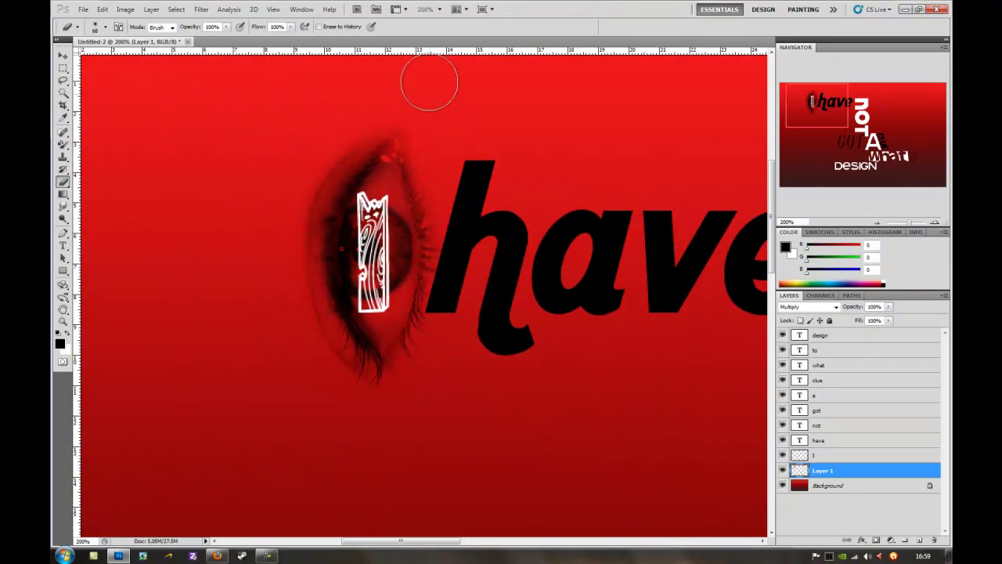
pyautogui.click(99, 26)
pyautogui.doubleClick(96, 105)
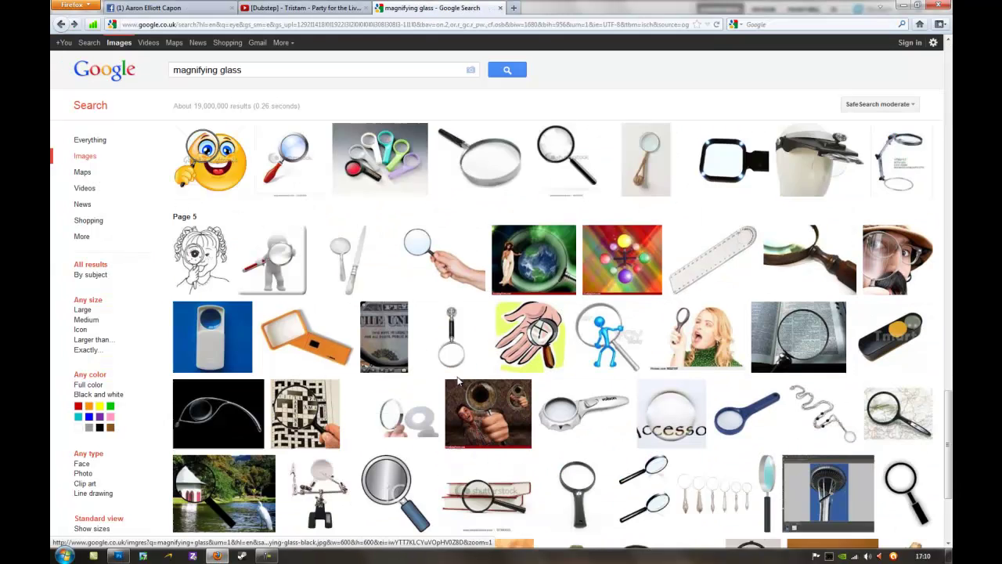
# Paste a magnifying glass image, delete its white background, and blend it with Darken.
pyautogui.scroll(-3, 460, 381)
pyautogui.click(693, 254)
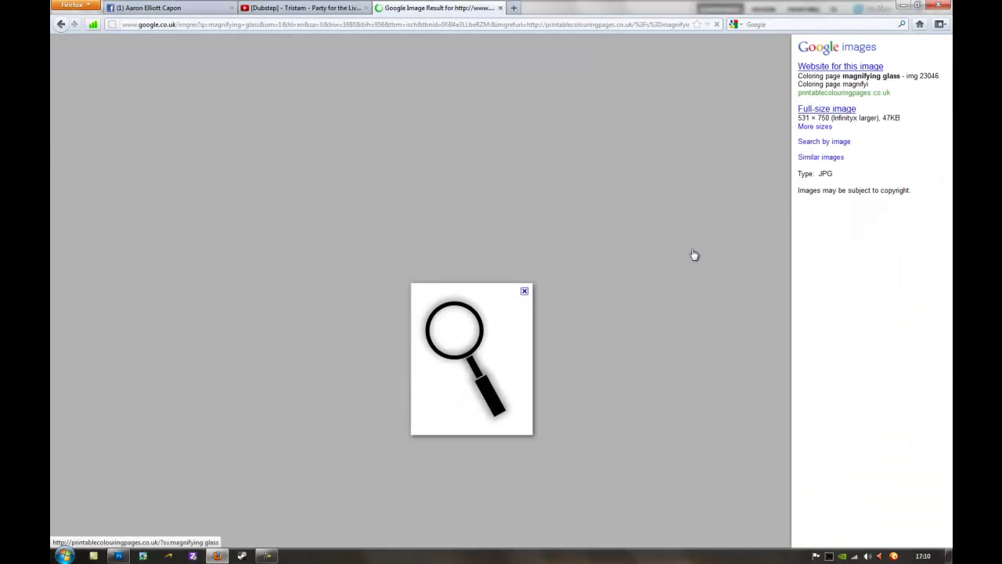
pyautogui.moveTo(470, 352); pyautogui.dragTo(320, 266)
pyautogui.click(152, 9)
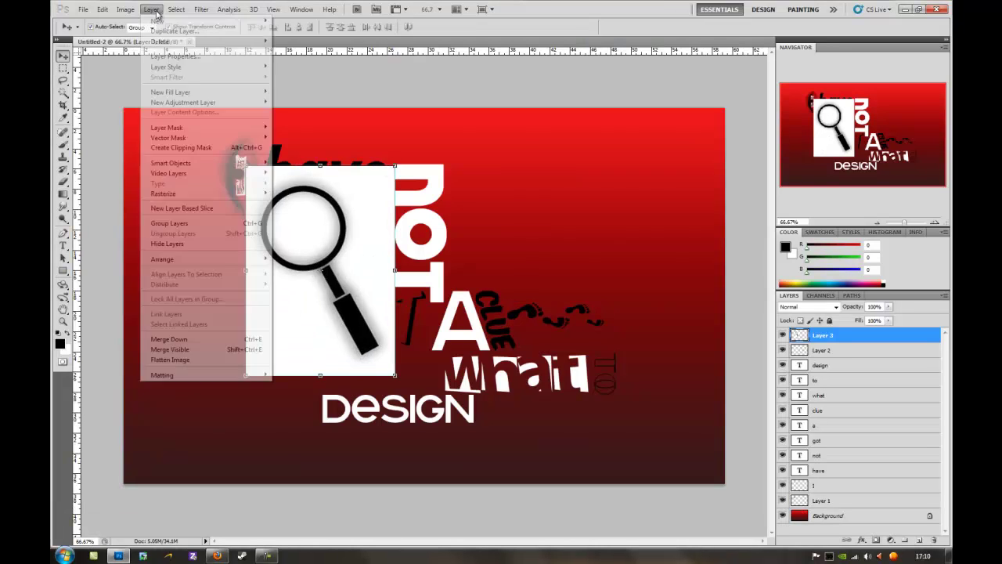
pyautogui.click(283, 231)
pyautogui.press('Delete')
pyautogui.click(806, 307)
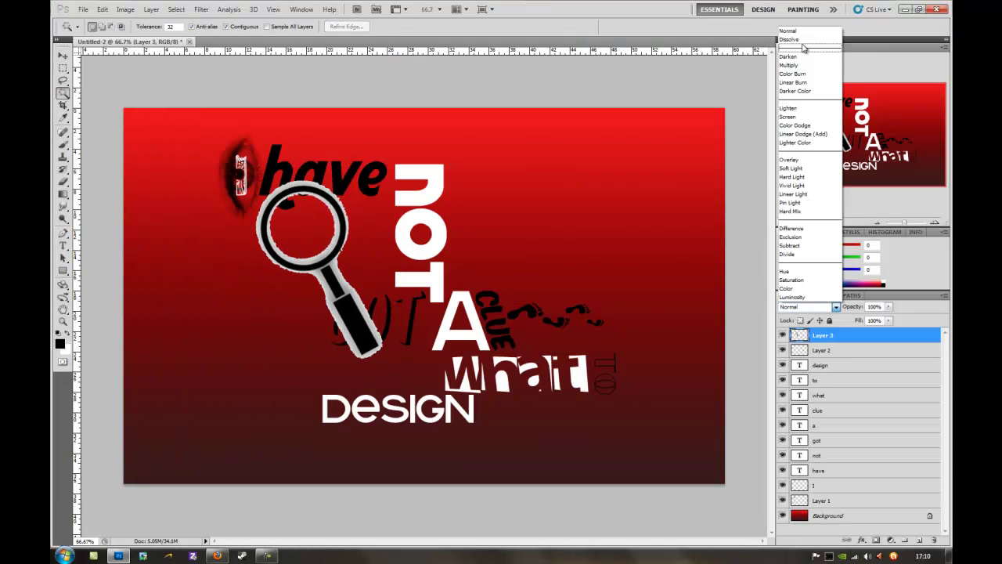
pyautogui.click(791, 58)
pyautogui.hotkey('ctrl', 'd')
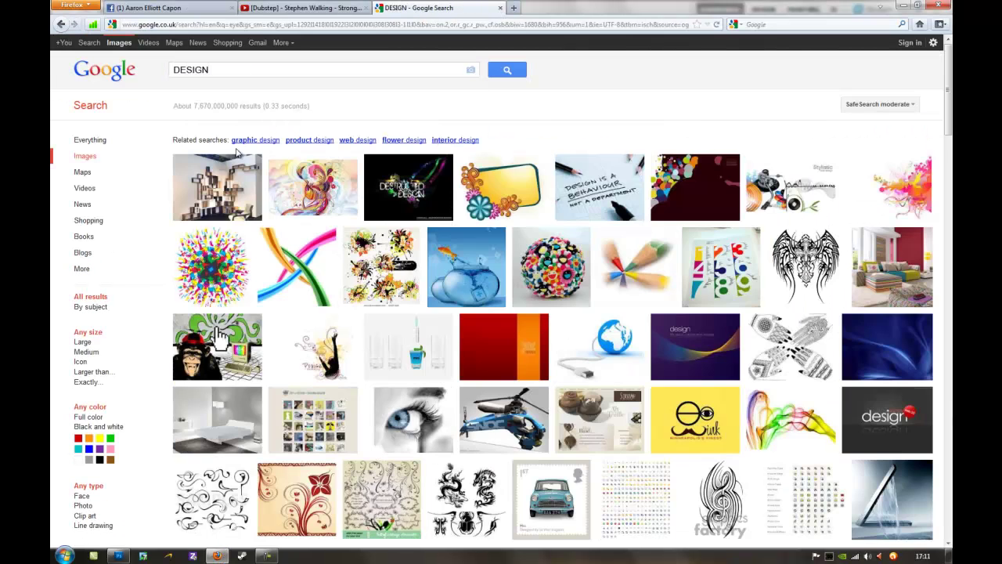
# Find a 'PENCIL LINE' image, paste and enlarge it, and cycle its blend mode.
pyautogui.write('PENCIL LINE')
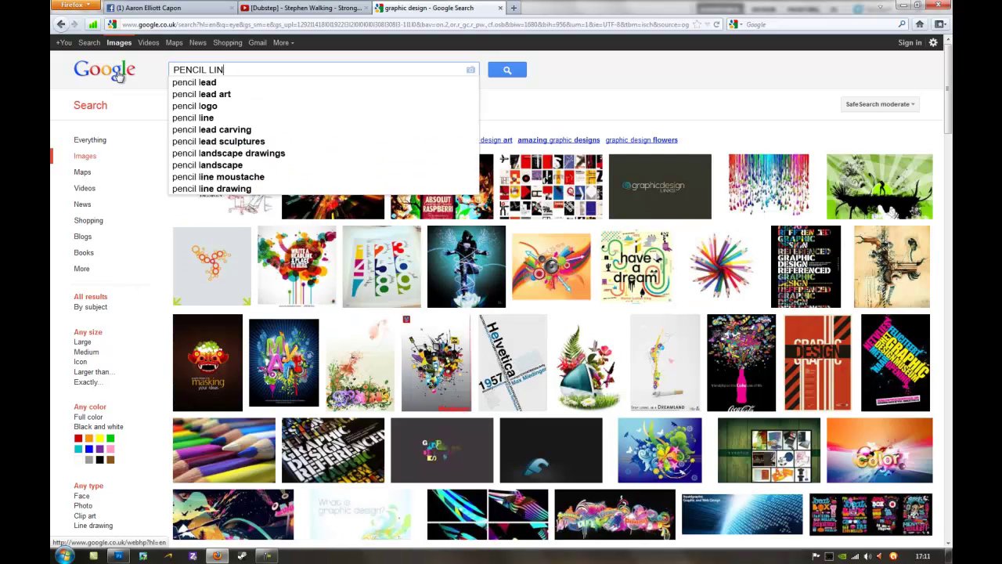
pyautogui.press('Return')
pyautogui.click(560, 185)
pyautogui.moveTo(846, 465)
pyautogui.mouseDown()
pyautogui.moveTo(926, 547)
pyautogui.moveTo(903, 530)
pyautogui.mouseUp()
pyautogui.hotkey('shift', '+')
pyautogui.hotkey('shift', '+')
pyautogui.hotkey('shift', '+')
pyautogui.hotkey('shift', '+')
pyautogui.hotkey('shift', '+')
pyautogui.hotkey('shift', '+')
pyautogui.hotkey('shift', '+')
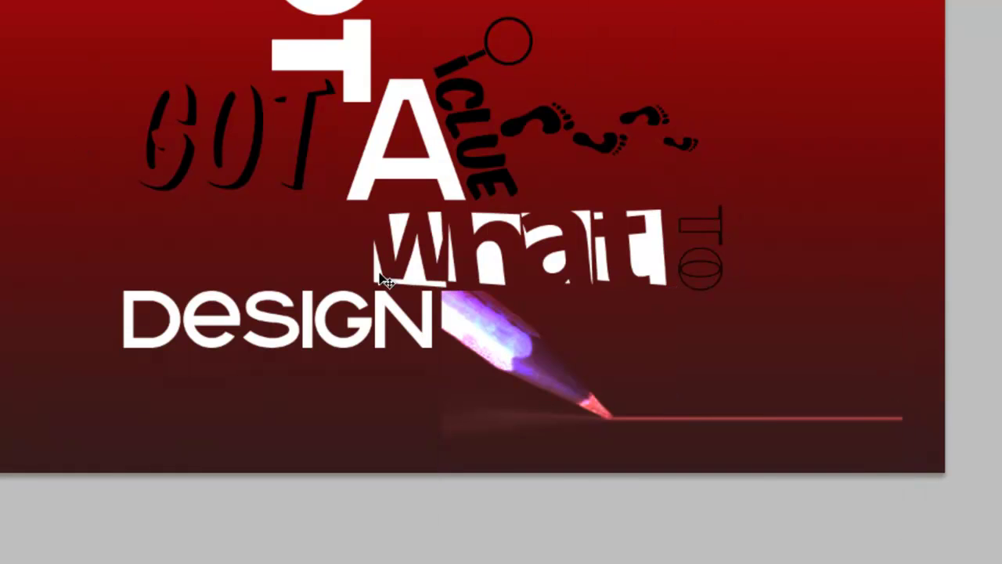
# Nudge the inverted pencil image left and right to sit beside 'DESIGN'.
pyautogui.hotkey('shift', 'Left')
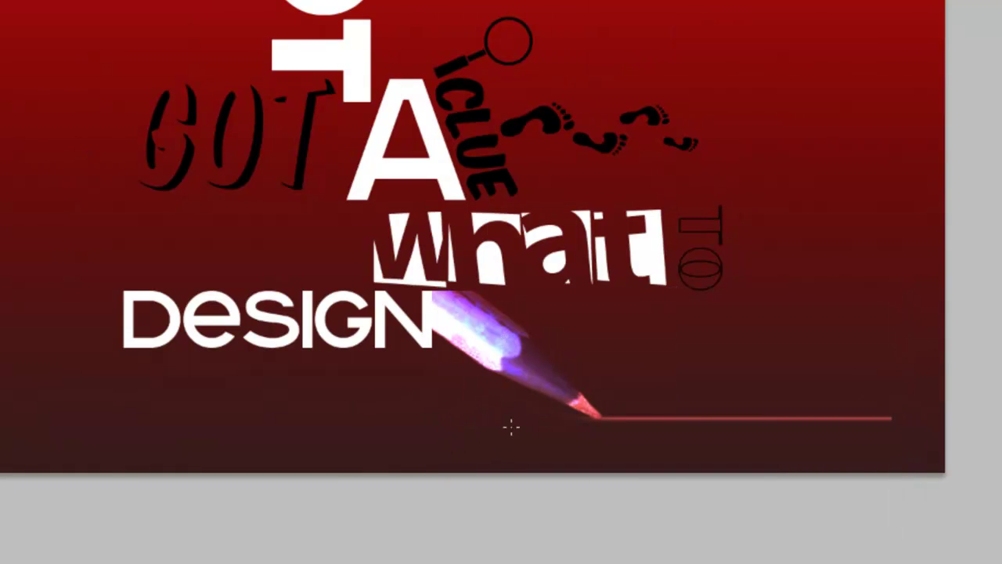
pyautogui.hotkey('shift', 'Right')
pyautogui.hotkey('shift', 'Right')
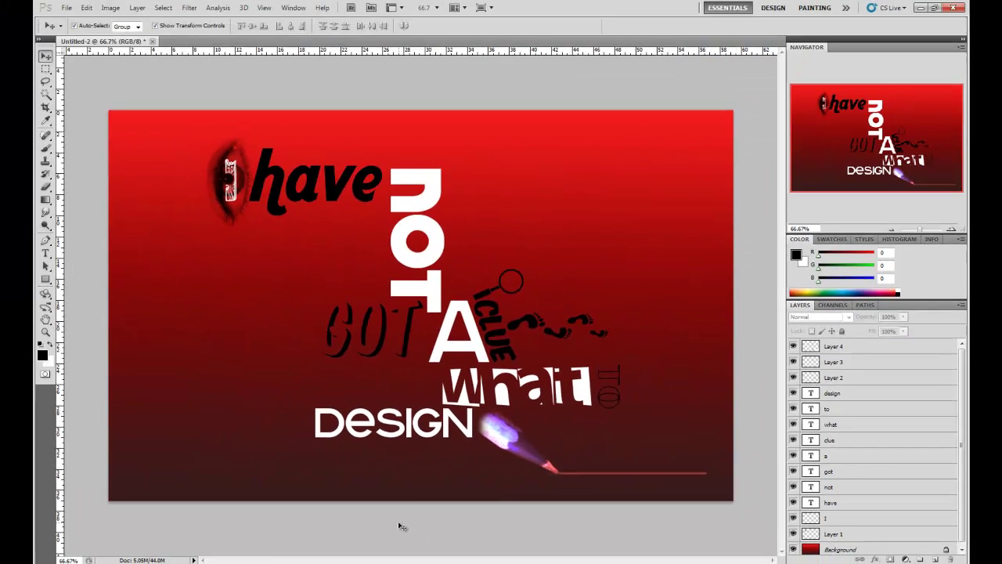
# Add a new empty layer, load the cloud brush set, and make white the painting colour.
pyautogui.click(47, 155)
pyautogui.click(91, 28)
pyautogui.click(174, 46)
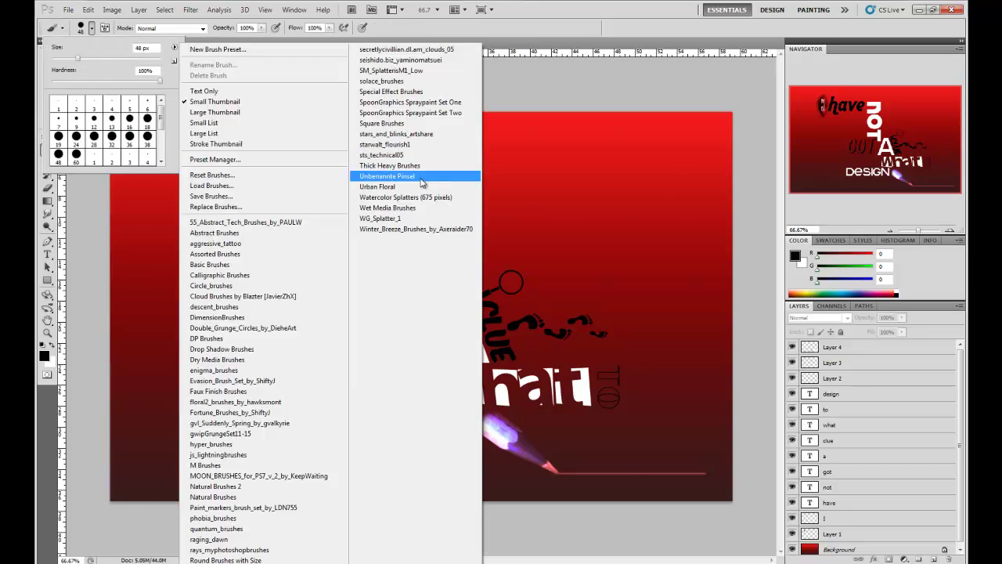
pyautogui.click(512, 217)
pyautogui.press('x')
pyautogui.click(616, 167)
# Stamp white clouds along the poster's top, adding more with a larger 663 px cloud brush.
pyautogui.click(642, 149)
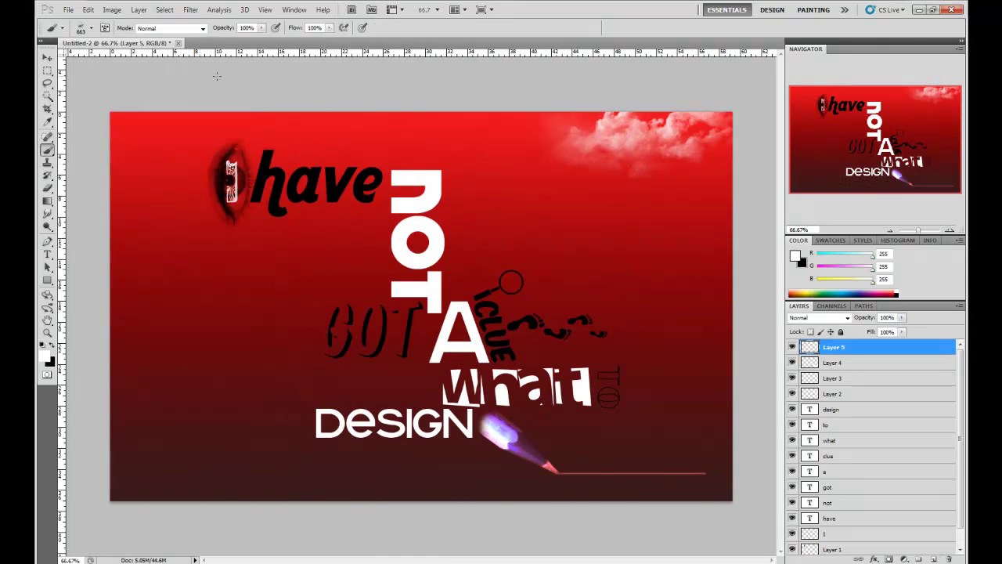
pyautogui.click(91, 27)
pyautogui.click(469, 137)
pyautogui.click(91, 28)
pyautogui.click(243, 137)
pyautogui.click(91, 27)
pyautogui.doubleClick(58, 104)
pyautogui.click(266, 156)
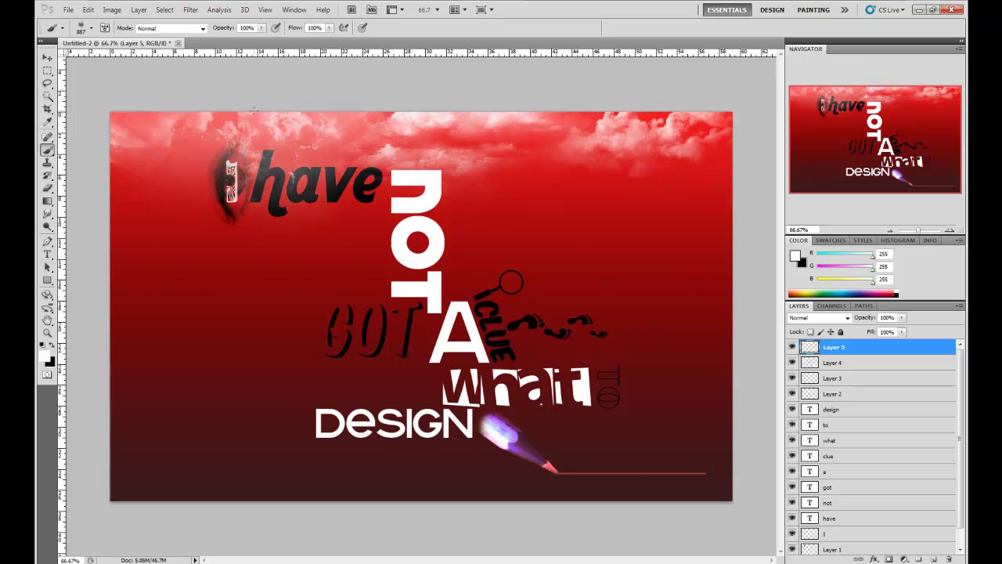
pyautogui.click(91, 27)
pyautogui.click(555, 141)
# Keep the cloud layer at Normal blending and move it just above Background.
pyautogui.click(792, 393)
pyautogui.click(818, 317)
pyautogui.click(795, 279)
pyautogui.hotkey('ctrl', 'z')
pyautogui.moveTo(873, 349); pyautogui.dragTo(869, 540)
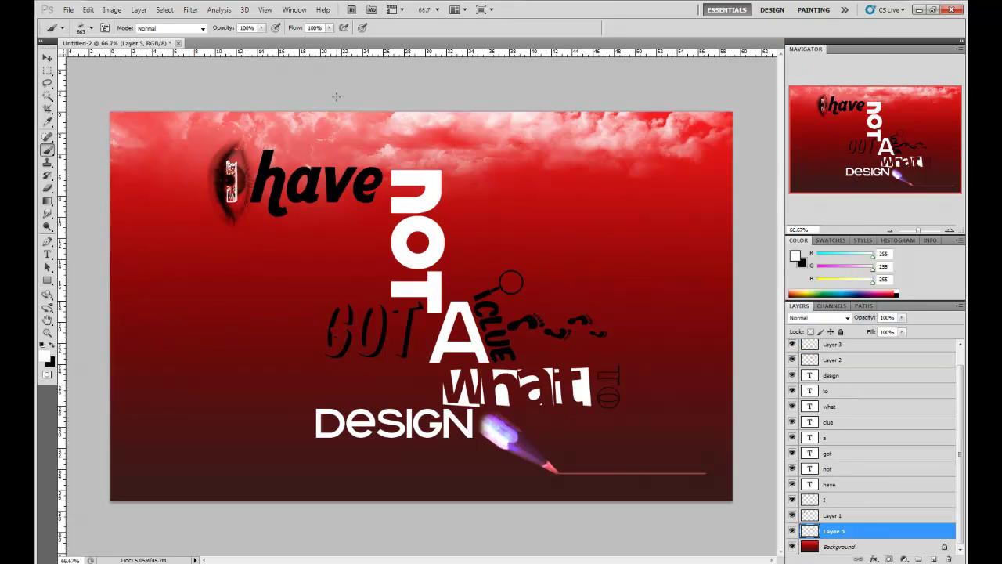
pyautogui.click(91, 27)
pyautogui.click(174, 48)
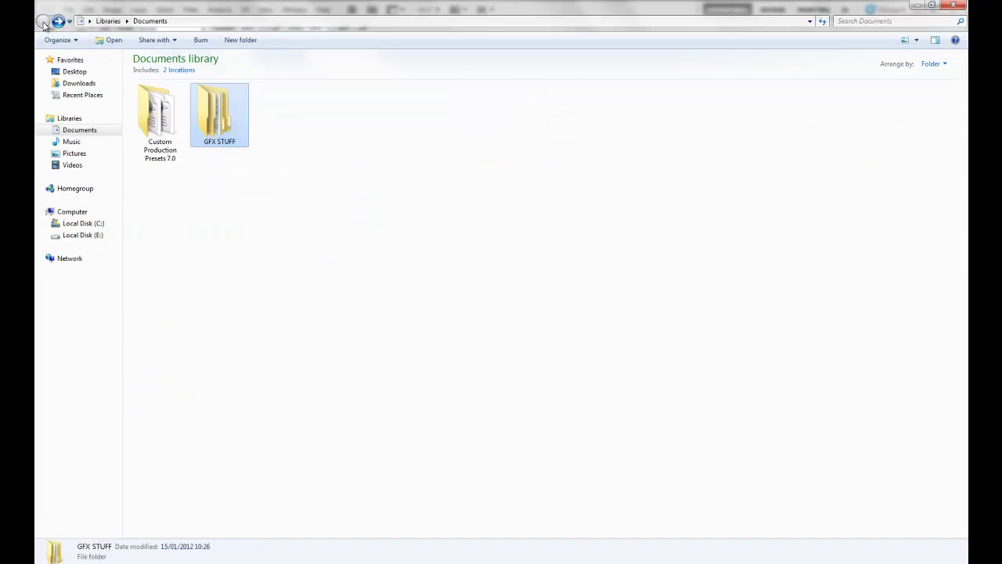
# Commit the Acrez1 flare enlarged across the canvas and blend it as Overlay, then Pin Light.
pyautogui.click(43, 22)
pyautogui.doubleClick(275, 120)
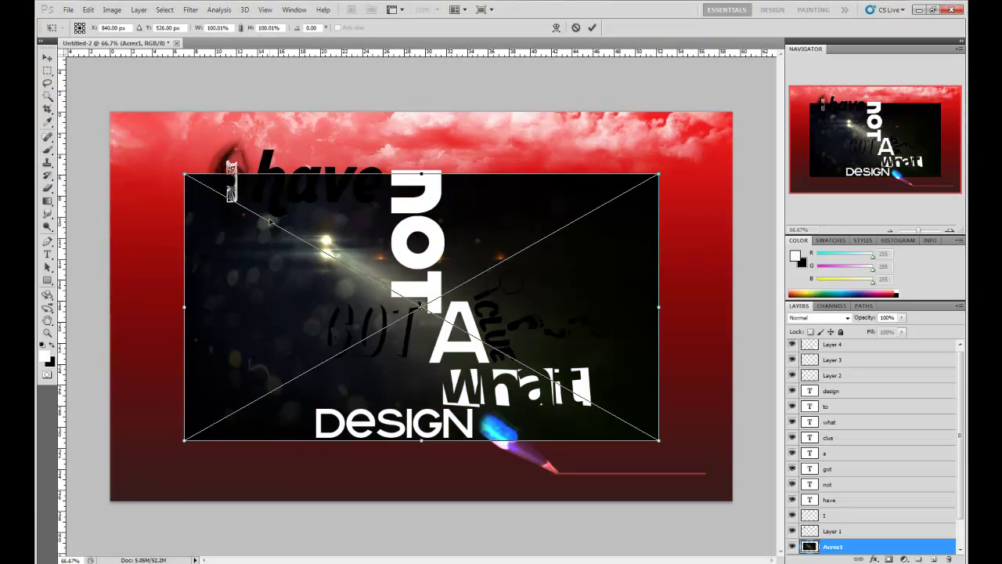
pyautogui.click(847, 318)
pyautogui.click(798, 181)
pyautogui.press('Down')
pyautogui.press('Down')
pyautogui.press('Down')
pyautogui.press('Down')
pyautogui.press('Down')
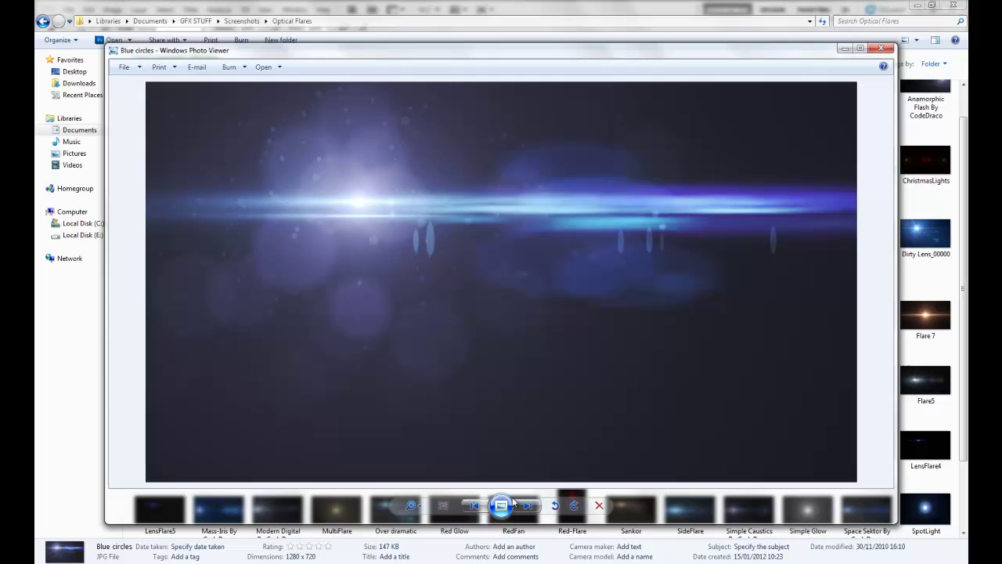
# Preview the Optical Flares images one by one in Photo Viewer, then return to the folders.
pyautogui.click(537, 508)
pyautogui.click(537, 508)
pyautogui.click(537, 508)
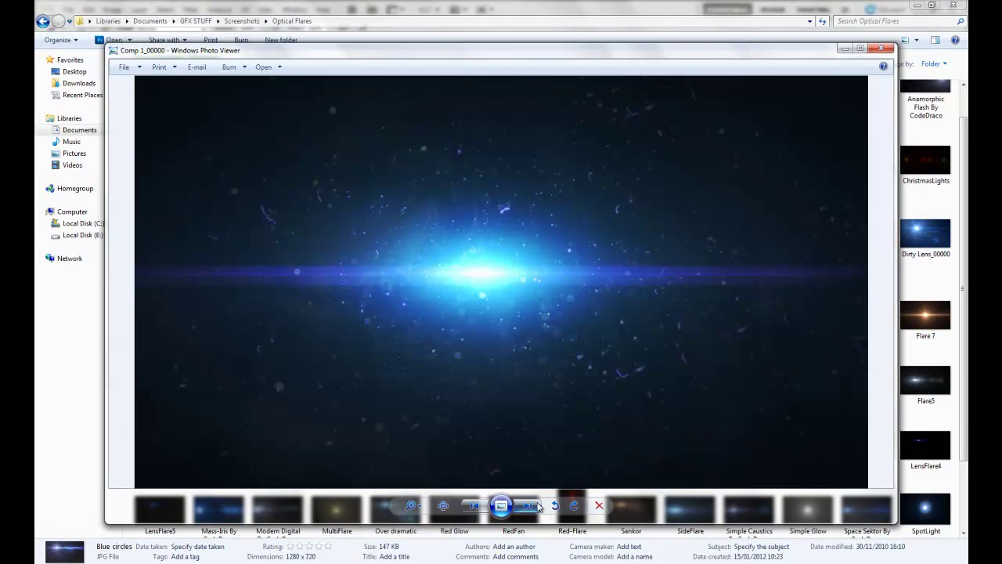
pyautogui.click(537, 508)
pyautogui.click(532, 508)
pyautogui.click(532, 508)
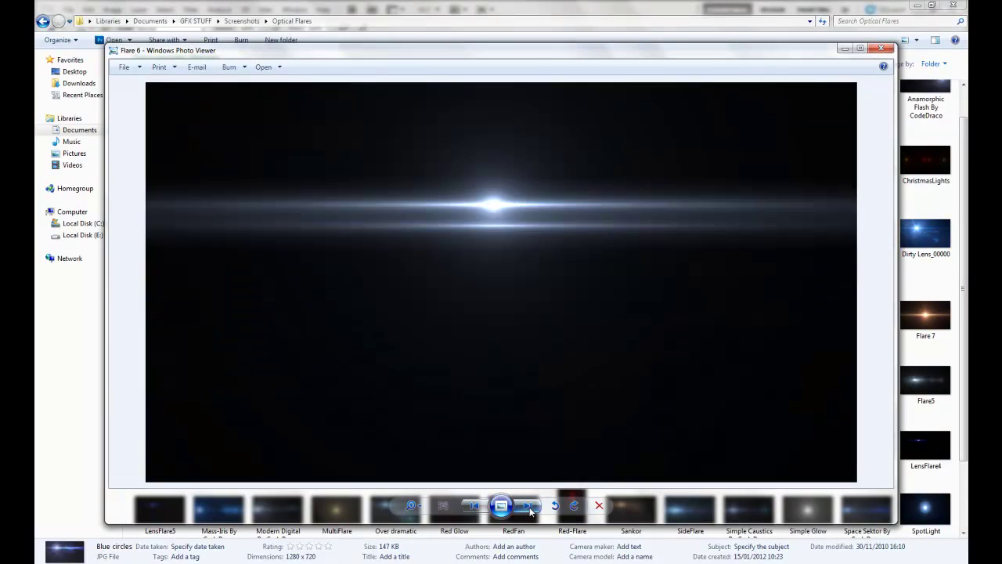
pyautogui.click(532, 508)
pyautogui.click(532, 508)
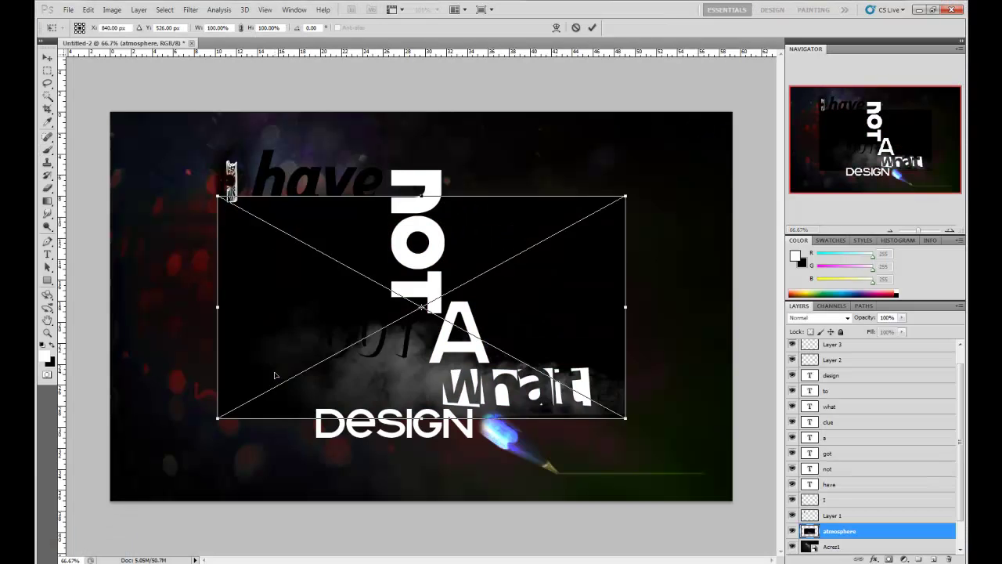
# Stretch the atmosphere image full width, blend it as Screen, and shift it along the bottom.
pyautogui.moveTo(516, 389); pyautogui.dragTo(732, 389)
pyautogui.press('Return')
pyautogui.click(817, 316)
pyautogui.click(817, 144)
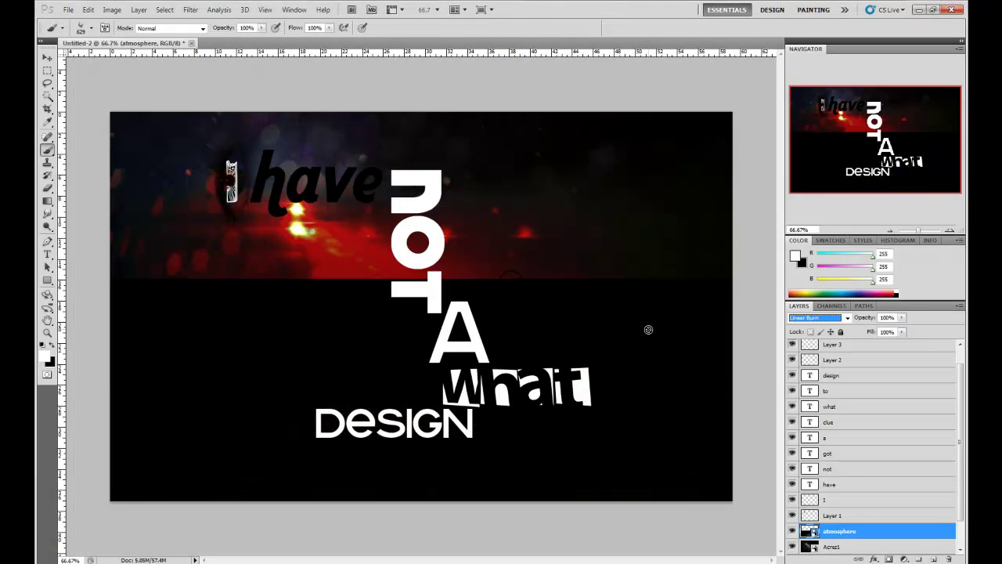
pyautogui.press('b')
pyautogui.press('v')
pyautogui.moveTo(647, 355); pyautogui.dragTo(217, 438)
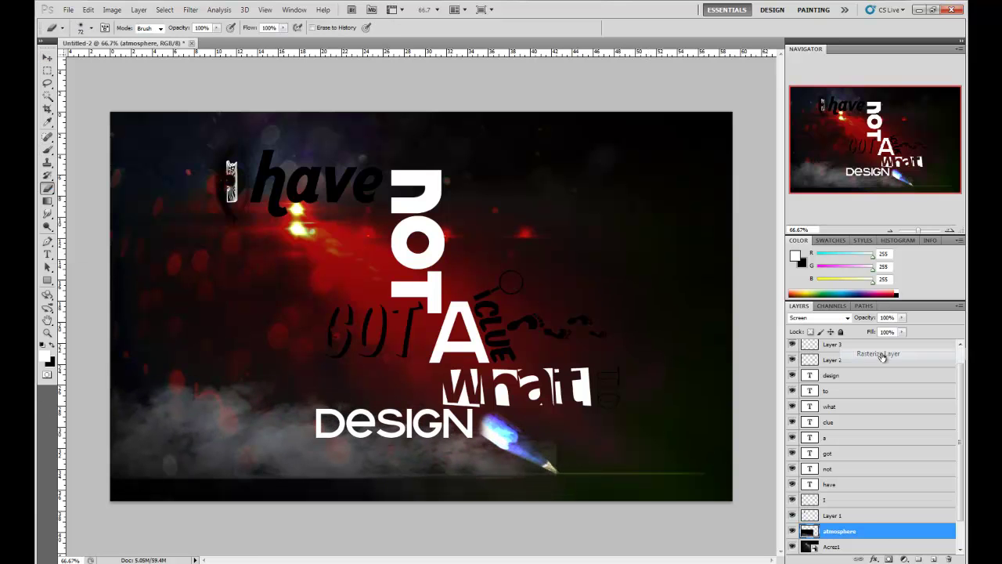
pyautogui.click(83, 28)
pyautogui.doubleClick(147, 119)
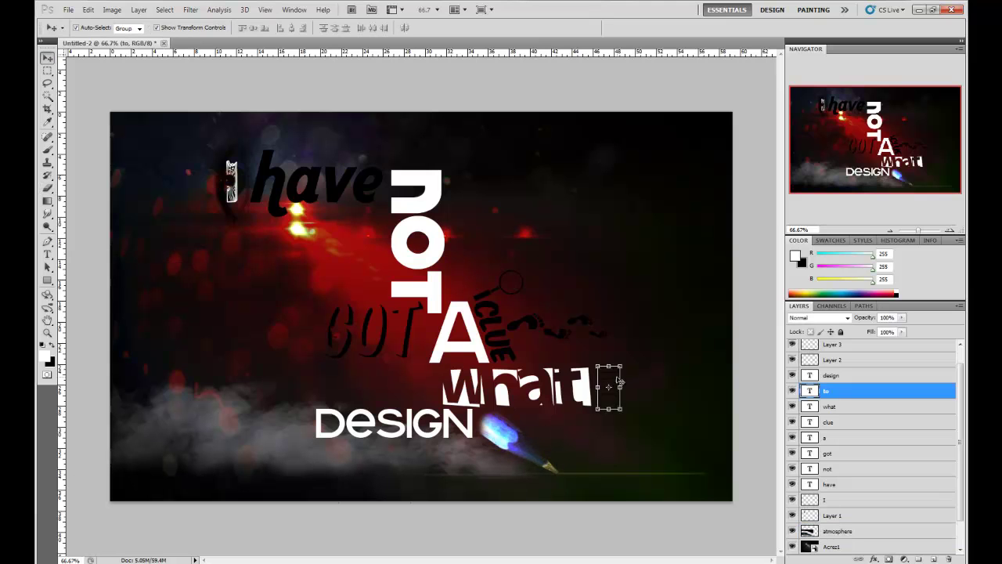
# Give Layer 4 a Pattern Overlay style blended in Color mode.
pyautogui.click(616, 381)
pyautogui.click(527, 444)
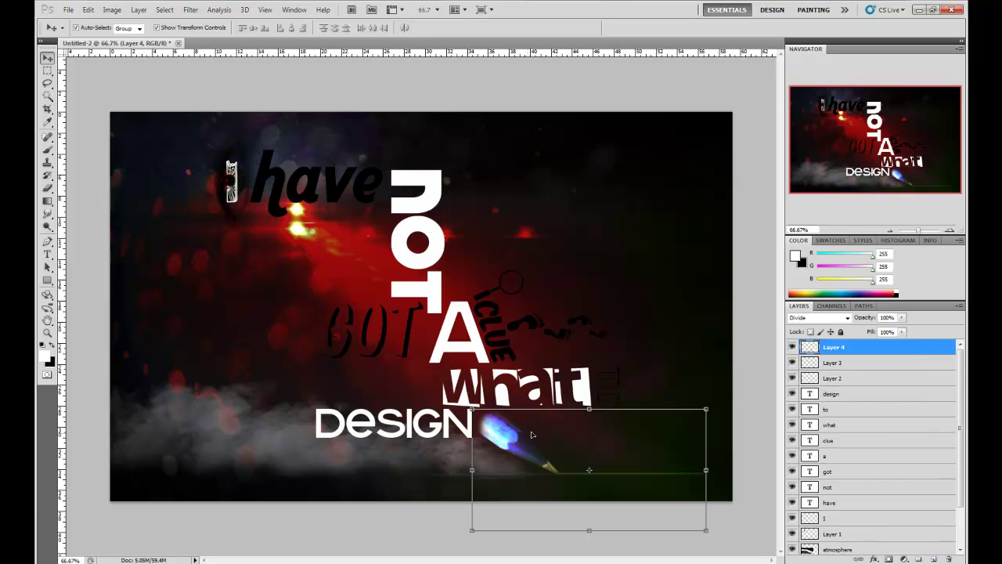
pyautogui.doubleClick(885, 347)
pyautogui.click(654, 167)
pyautogui.click(645, 228)
pyautogui.click(635, 265)
pyautogui.click(794, 135)
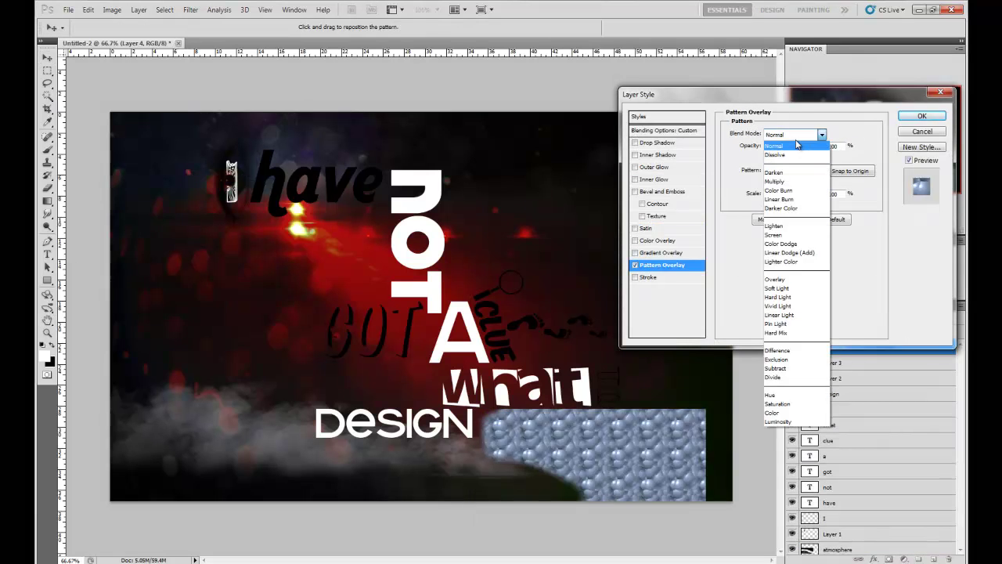
pyautogui.click(772, 412)
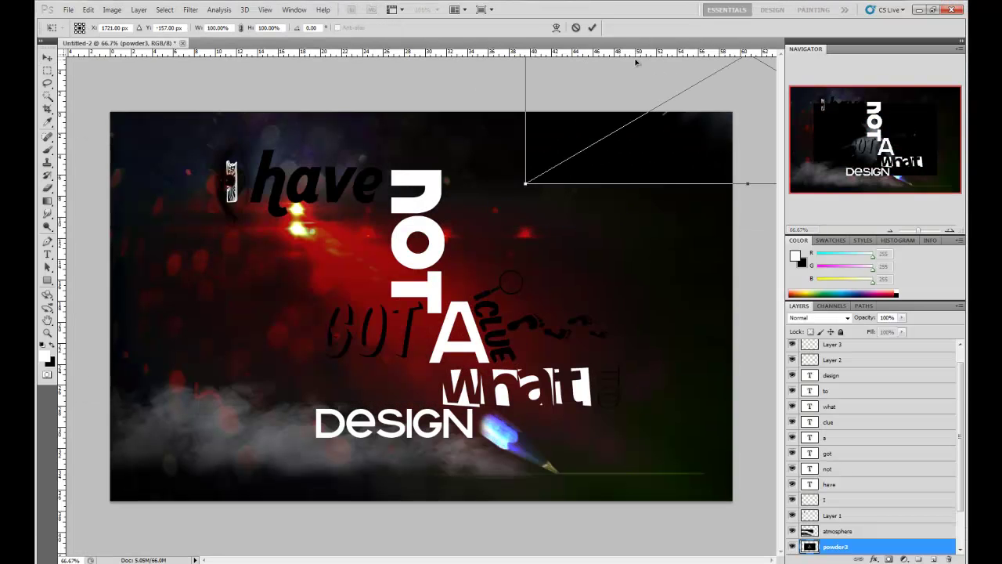
# Place powder3 at the lower-left of the canvas and blend it as Color Dodge.
pyautogui.moveTo(636, 63)
pyautogui.mouseDown()
pyautogui.moveTo(61, 433)
pyautogui.moveTo(356, 417)
pyautogui.mouseUp()
pyautogui.press('Return')
pyautogui.click(818, 317)
pyautogui.click(814, 149)
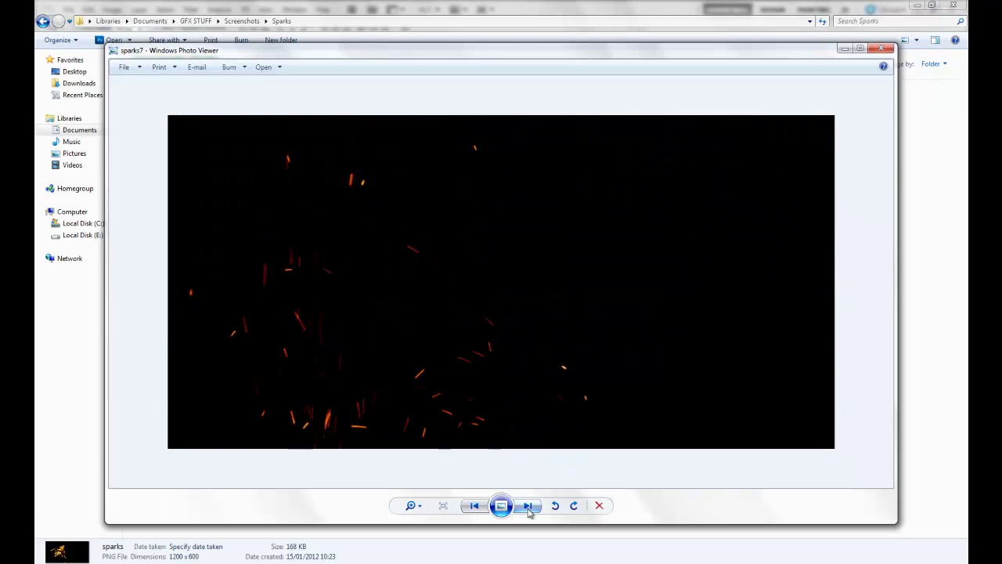
# Browse the spark images, then place sparks8 on the poster in Subtract mode.
pyautogui.click(529, 506)
pyautogui.click(529, 505)
pyautogui.click(529, 506)
pyautogui.click(882, 48)
pyautogui.click(904, 40)
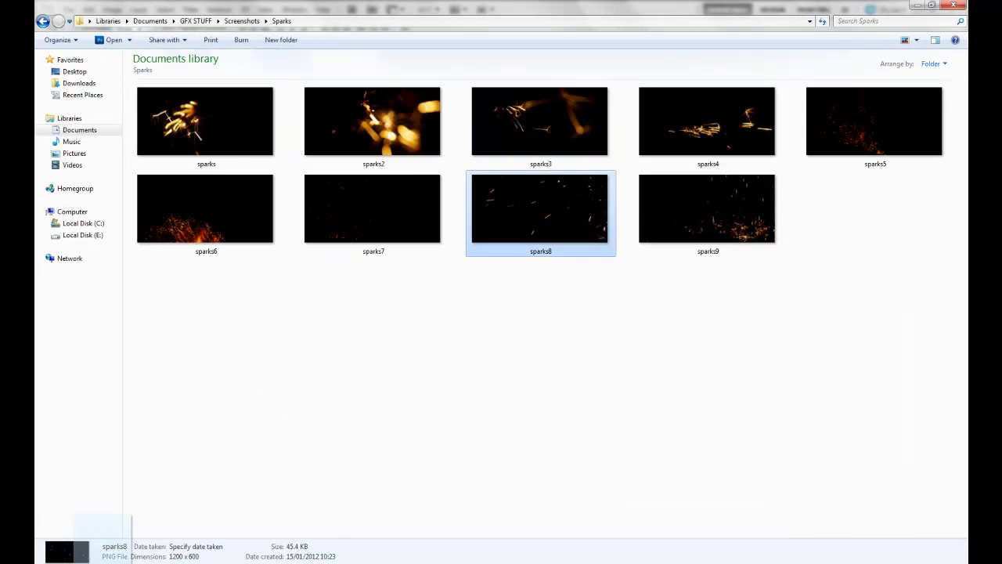
pyautogui.press('Return')
pyautogui.click(818, 317)
pyautogui.click(810, 295)
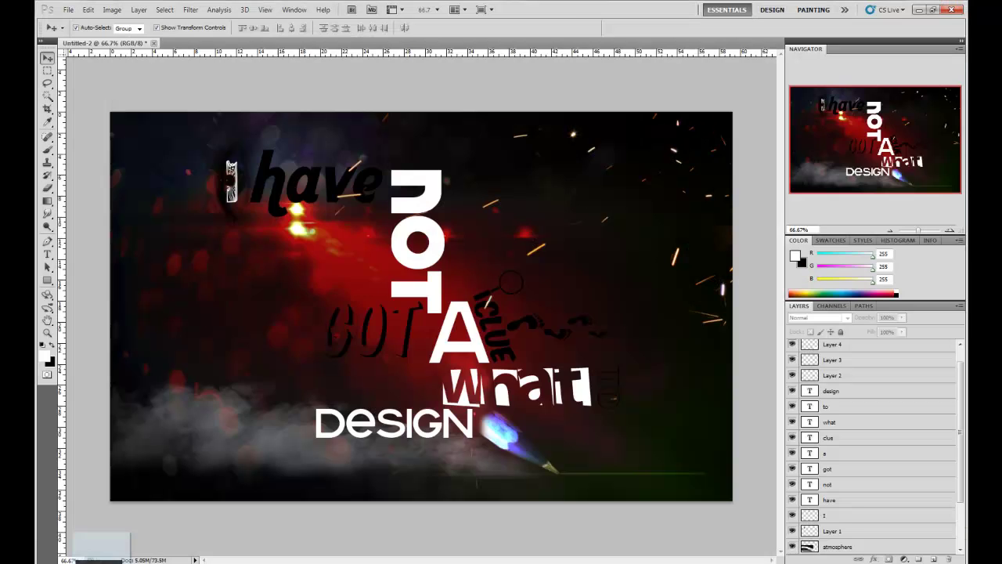
# Scale sparks9 over the lower-left, blend it as Exclusion, and nudge it right.
pyautogui.moveTo(118, 362); pyautogui.dragTo(66, 441)
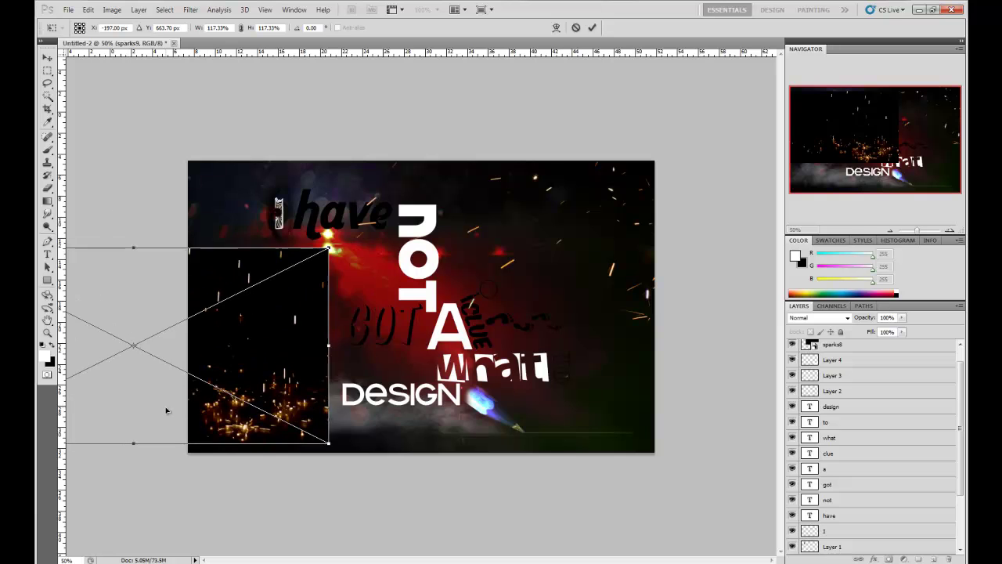
pyautogui.moveTo(329, 297); pyautogui.dragTo(374, 315)
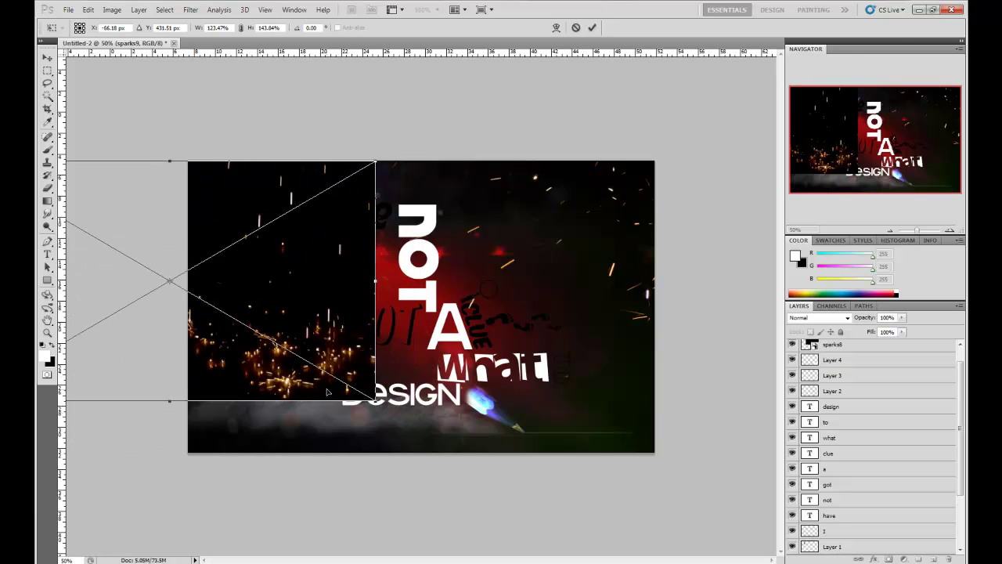
pyautogui.press('Return')
pyautogui.click(818, 317)
pyautogui.click(806, 305)
pyautogui.press('Up')
pyautogui.press('Up')
pyautogui.press('Up')
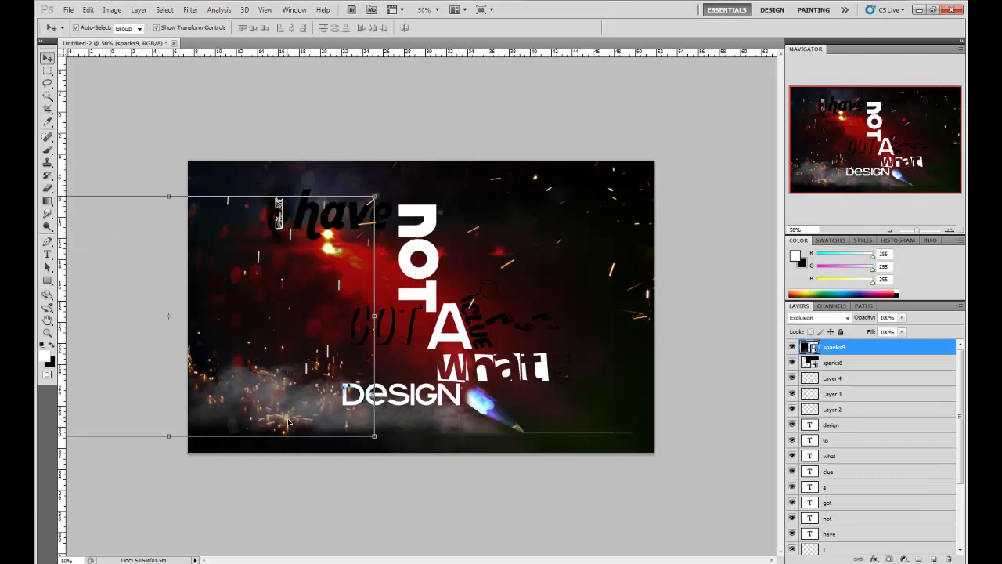
pyautogui.moveTo(239, 425); pyautogui.dragTo(251, 425)
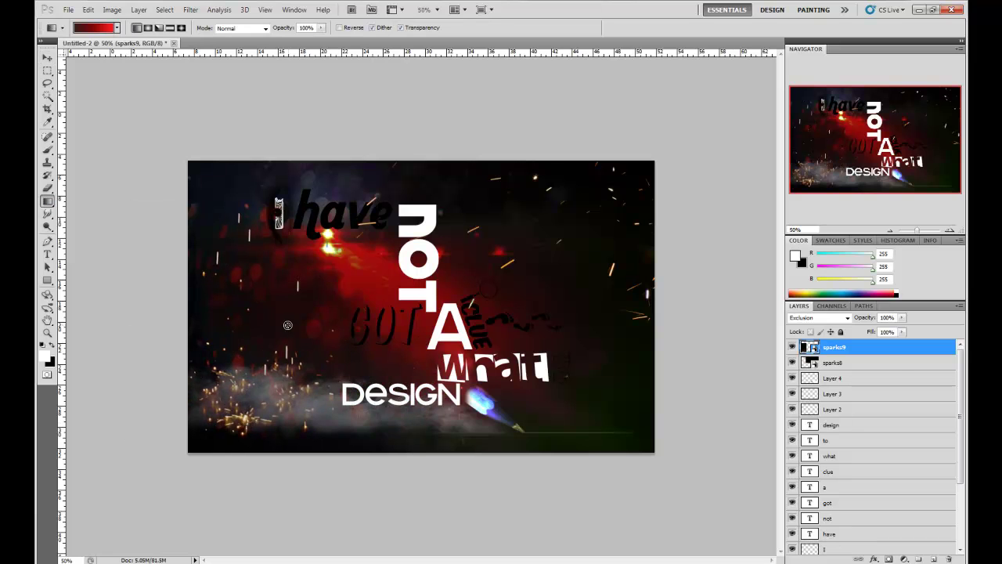
pyautogui.press('b')
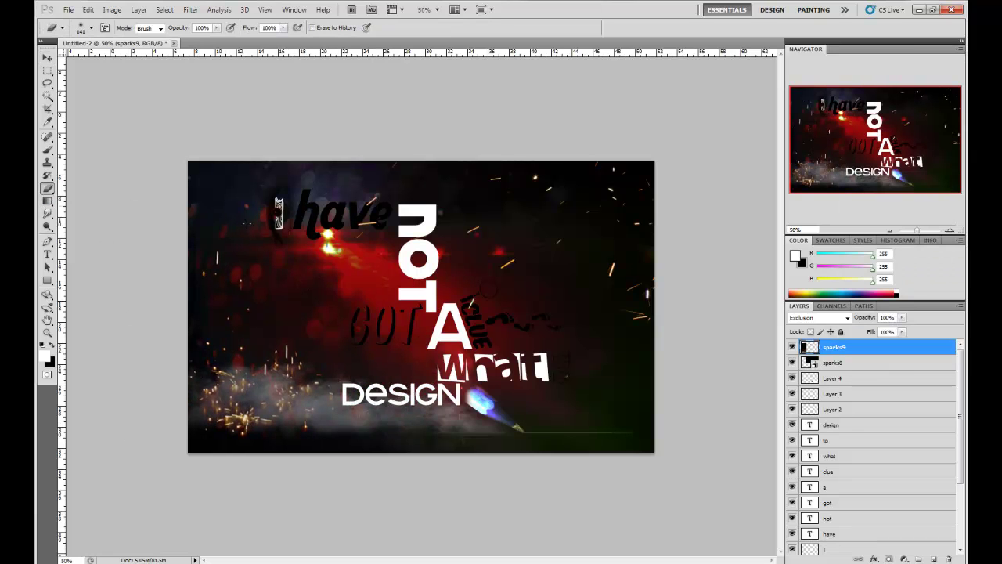
pyautogui.press('v')
pyautogui.moveTo(297, 396); pyautogui.dragTo(320, 404)
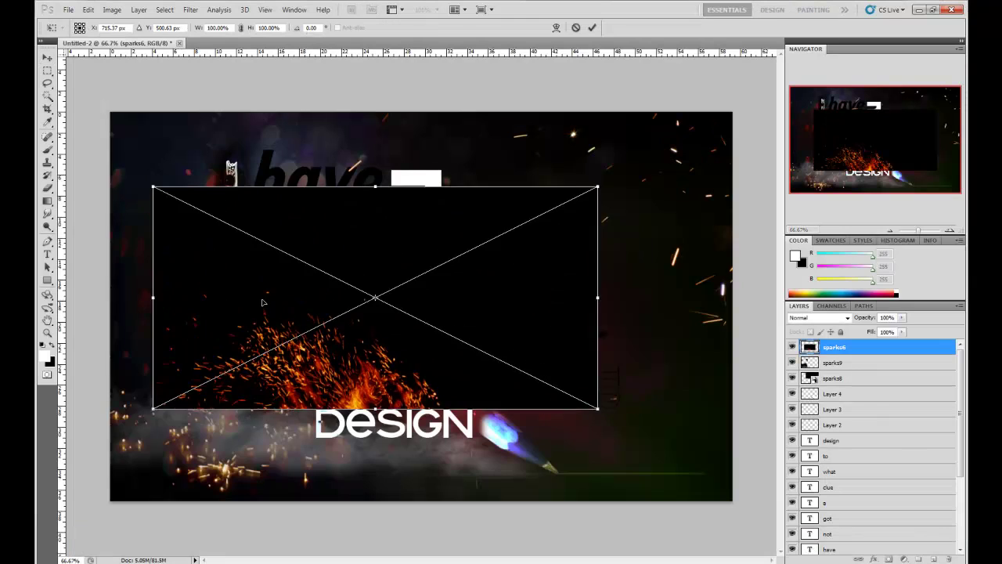
# Place sparks6 in Exclusion mode and shift it along the poster's bottom.
pyautogui.moveTo(262, 311)
pyautogui.mouseDown()
pyautogui.moveTo(514, 351)
pyautogui.moveTo(221, 366)
pyautogui.mouseUp()
pyautogui.press('Return')
pyautogui.click(818, 317)
pyautogui.click(818, 235)
pyautogui.moveTo(441, 469)
pyautogui.mouseDown()
pyautogui.moveTo(439, 461)
pyautogui.moveTo(478, 459)
pyautogui.mouseUp()
pyautogui.click(571, 516)
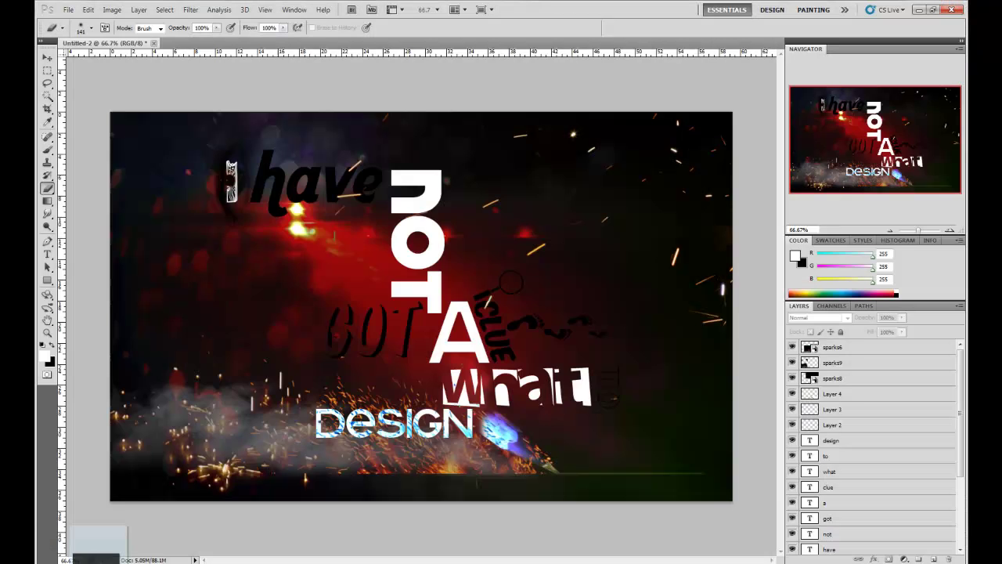
# Move glass4 toward the canvas centre, blend it in Subtract mode, and rotate the shards.
pyautogui.moveTo(62, 298)
pyautogui.mouseDown()
pyautogui.moveTo(238, 283)
pyautogui.moveTo(278, 231)
pyautogui.mouseUp()
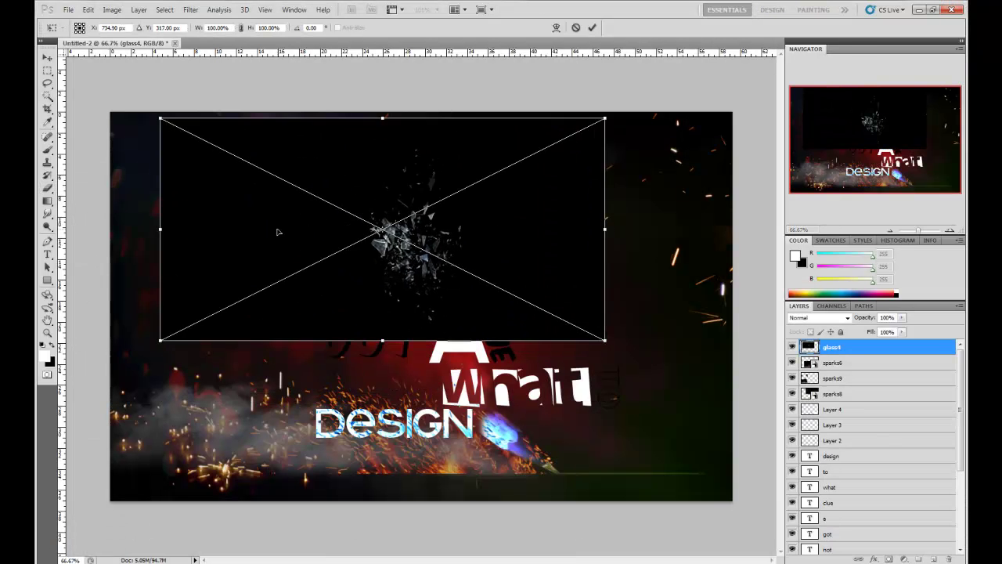
pyautogui.press('Return')
pyautogui.click(819, 317)
pyautogui.click(814, 256)
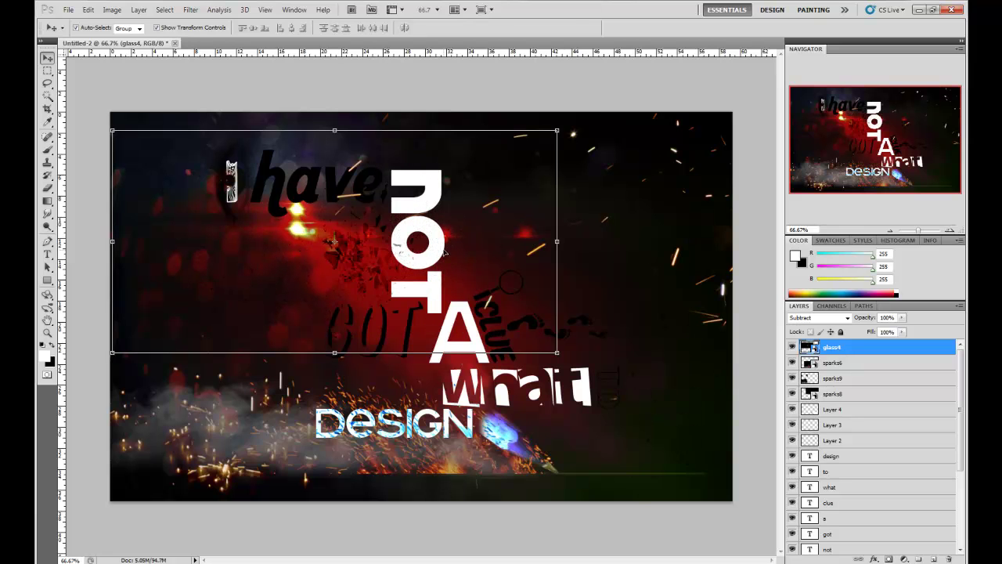
pyautogui.moveTo(116, 353); pyautogui.dragTo(157, 438)
pyautogui.press('Return')
# Save a copy of the poster as the JPEG 'WHAT TO DO'.
pyautogui.click(664, 405)
pyautogui.click(664, 405)
pyautogui.click(68, 10)
pyautogui.click(98, 182)
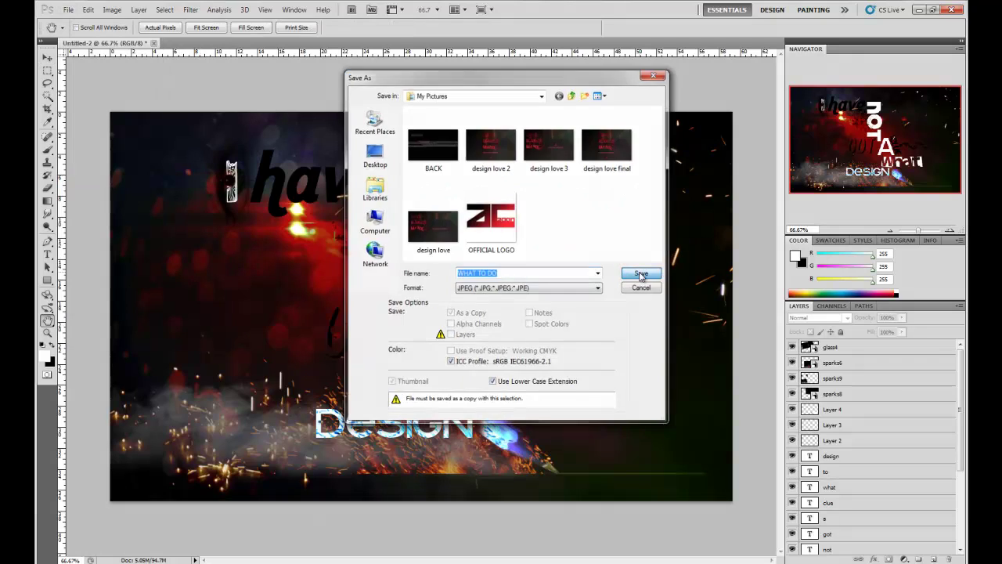
pyautogui.click(642, 272)
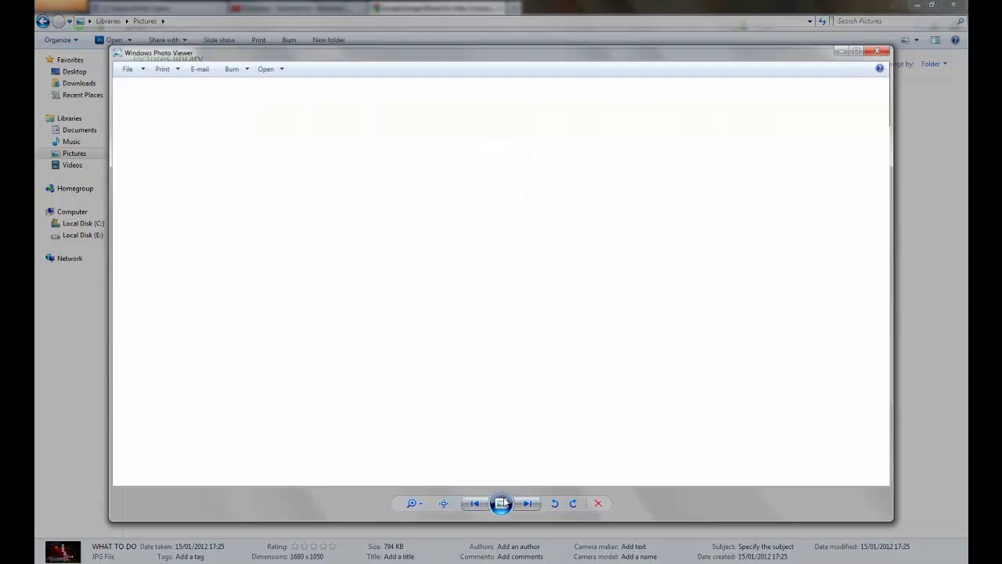